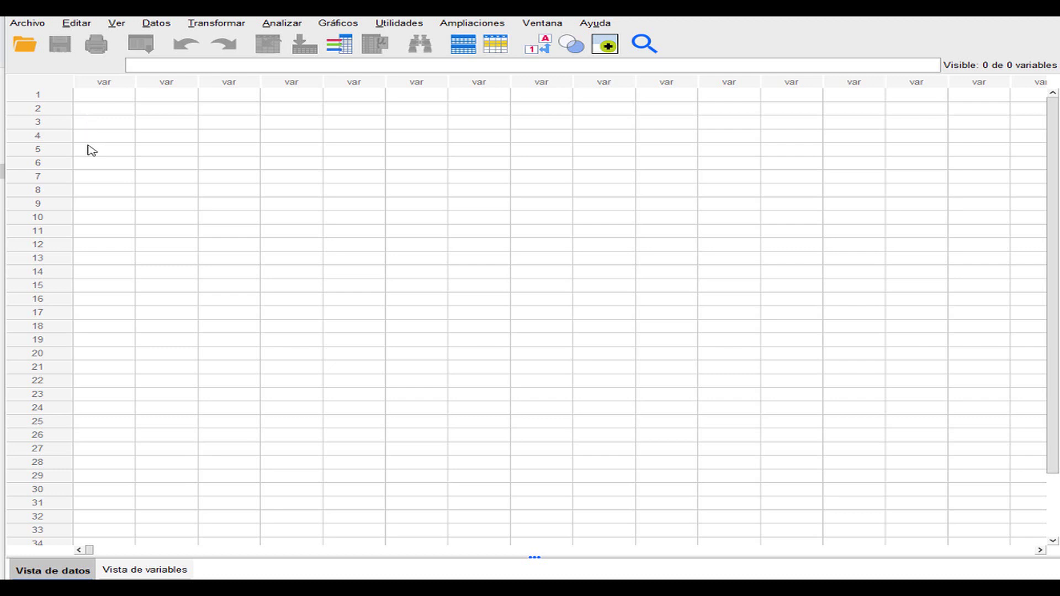
# - Create a first variable in the variable view with the label Estado Civil and set its alignment to Centro
pyautogui.click(146, 569)
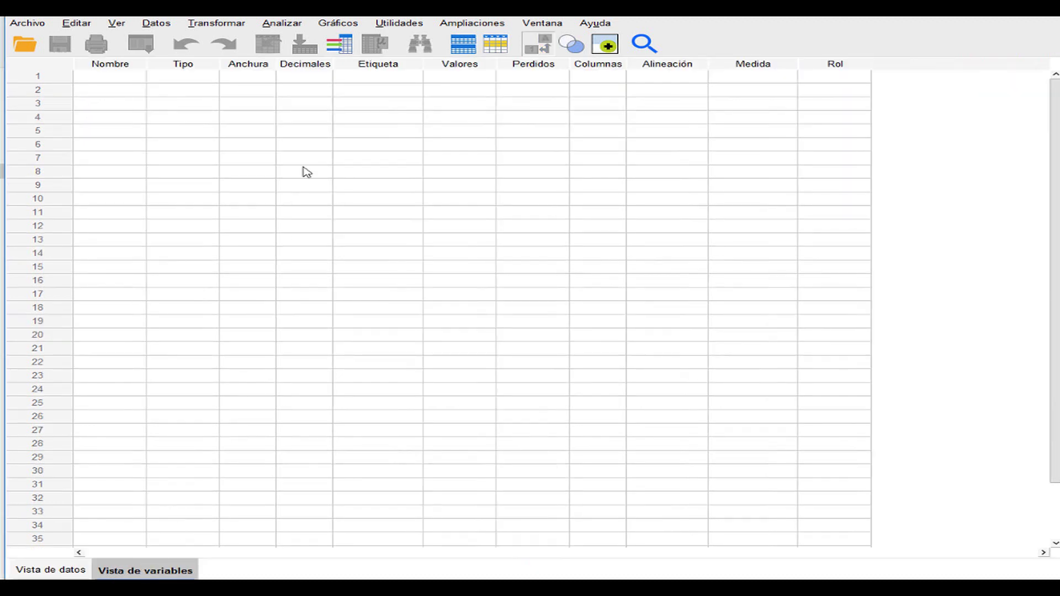
pyautogui.click(366, 81)
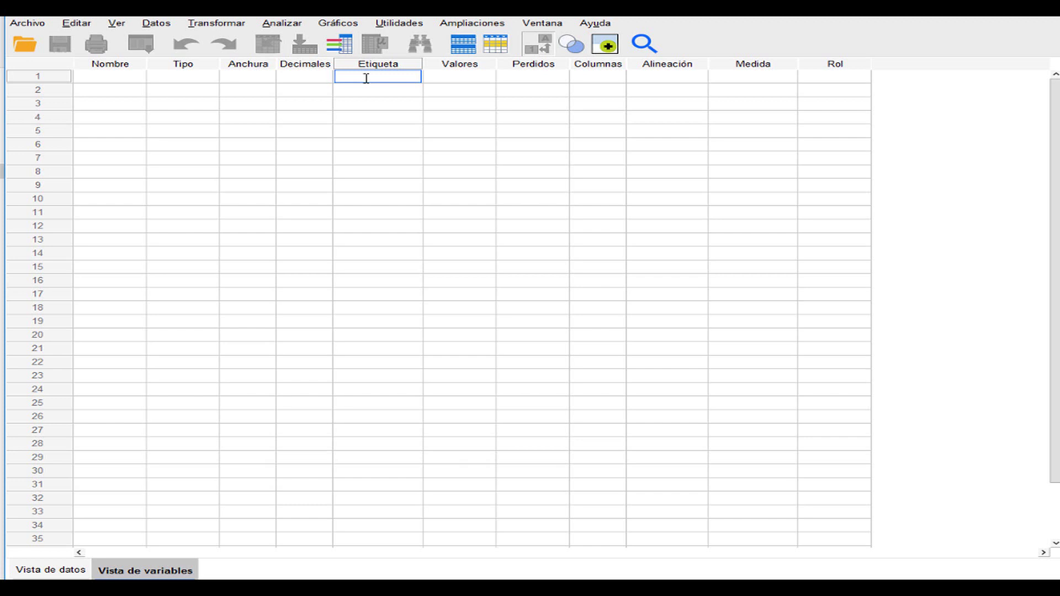
pyautogui.write('Estado Civil')
pyautogui.click(388, 92)
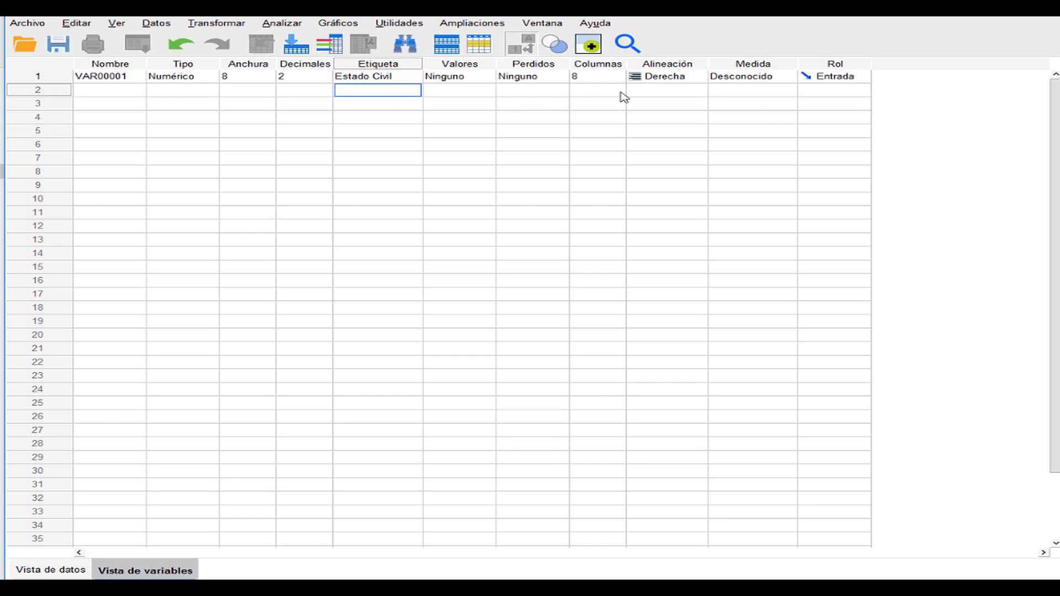
pyautogui.click(691, 81)
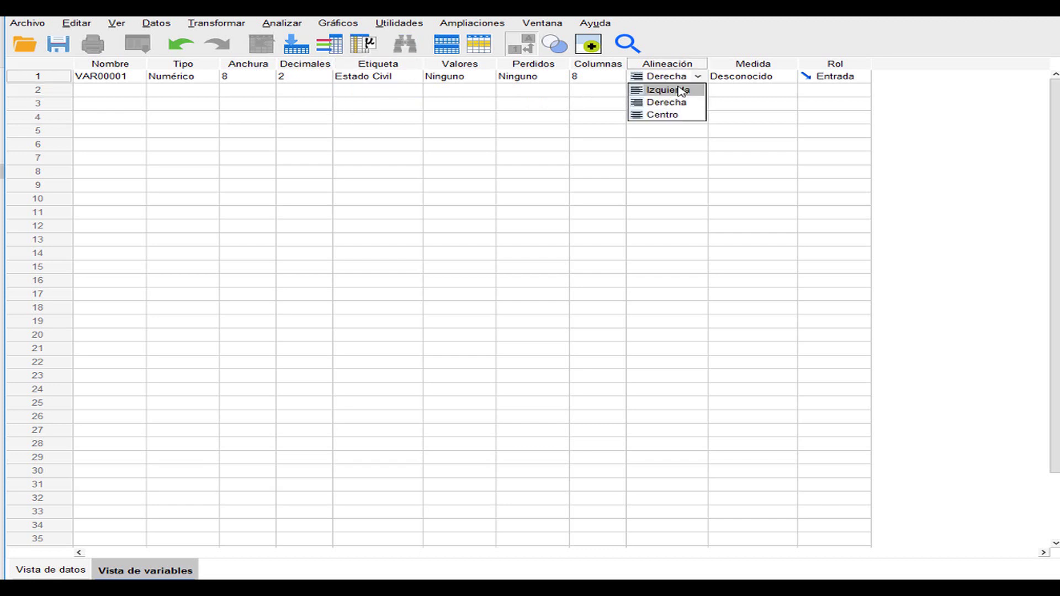
pyautogui.click(673, 116)
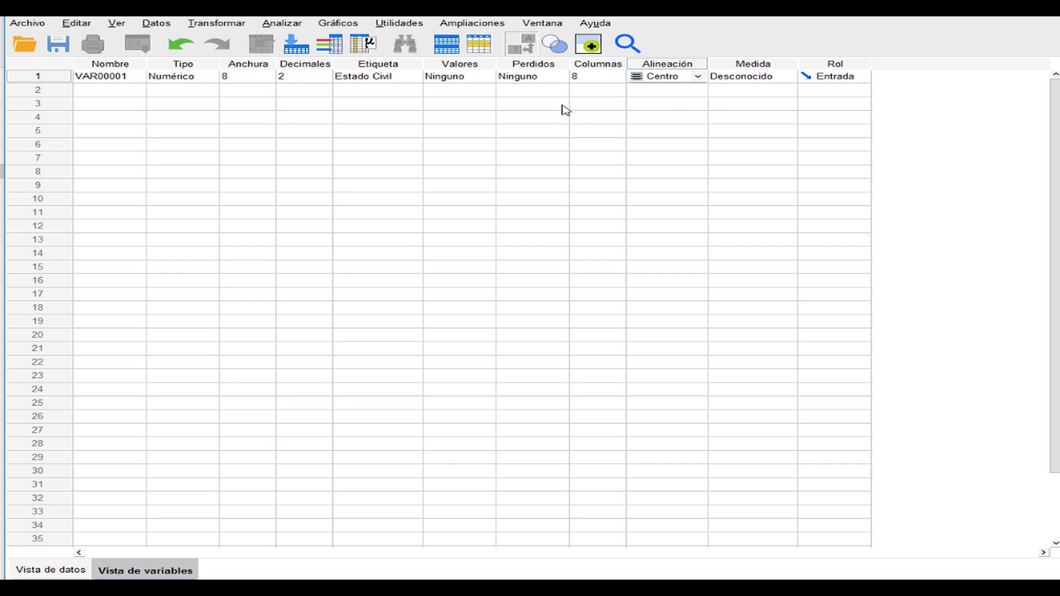
# - Rename the Estado Civil variable as ECIVIL and set its measurement level to Nominal
pyautogui.click(129, 77)
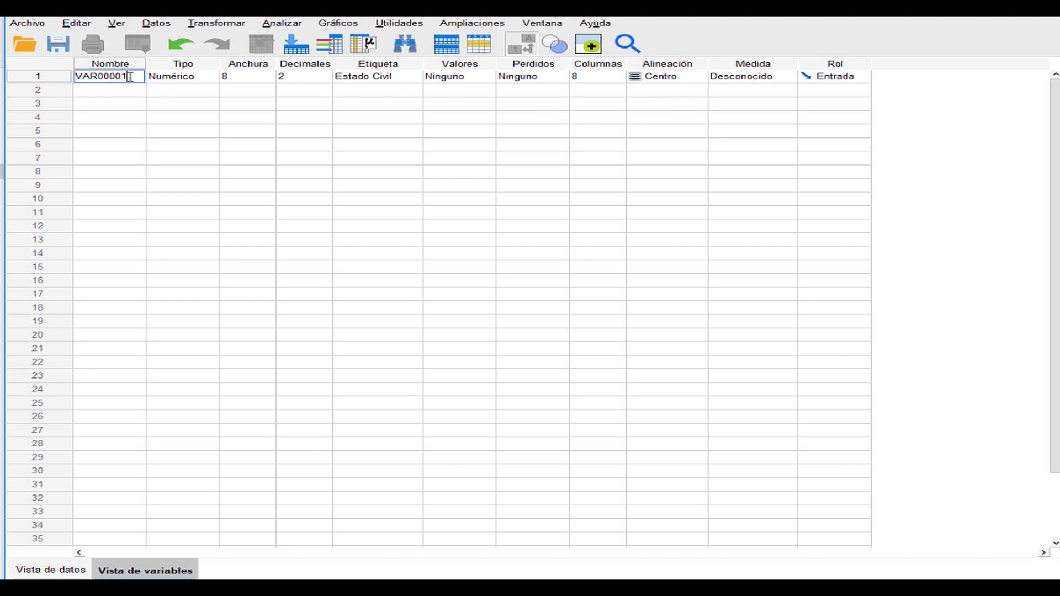
pyautogui.moveTo(130, 77); pyautogui.dragTo(75, 77)
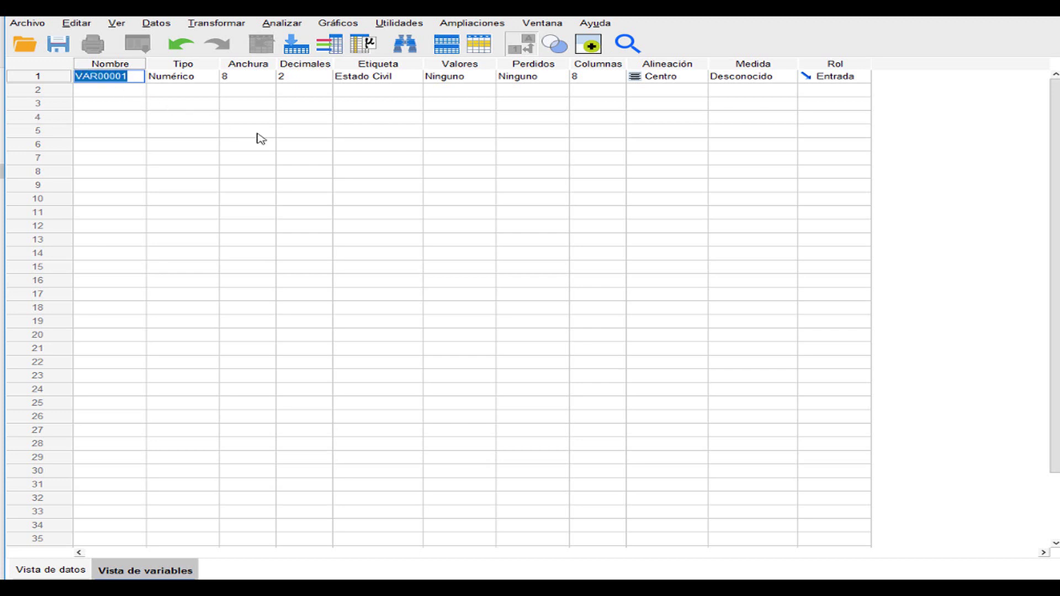
pyautogui.write('E')
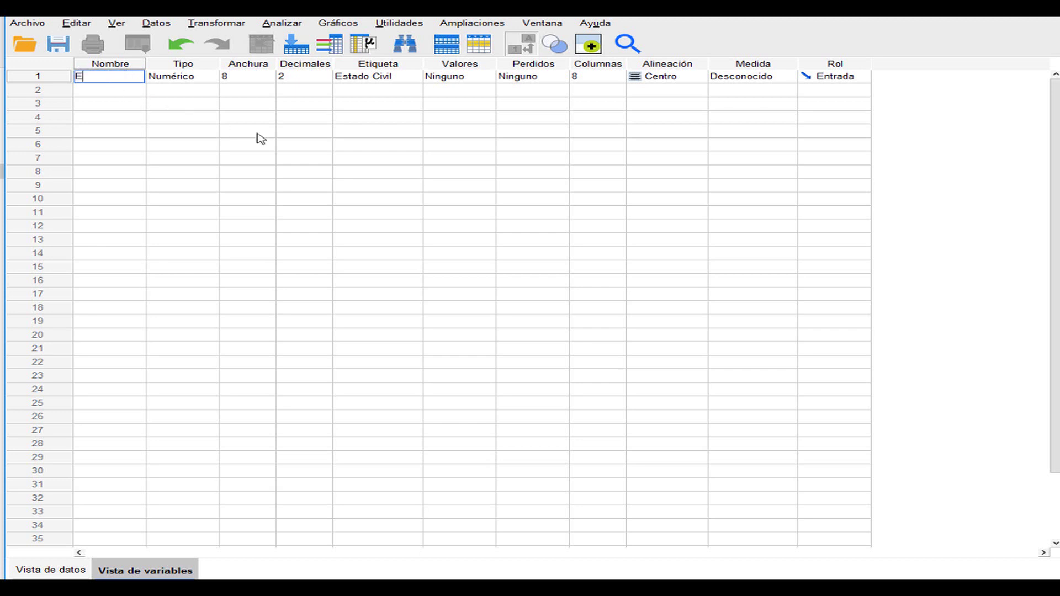
pyautogui.write('CIVIL')
pyautogui.click(744, 80)
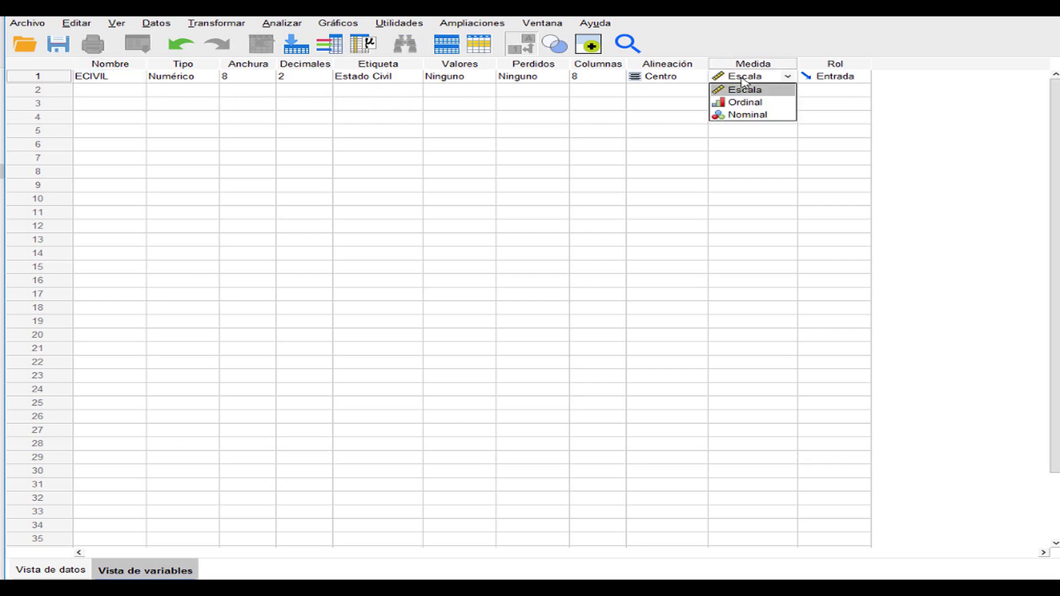
pyautogui.click(744, 114)
# - Open the value labels of ECIVIL and add the label Soltero for value 1
pyautogui.click(466, 80)
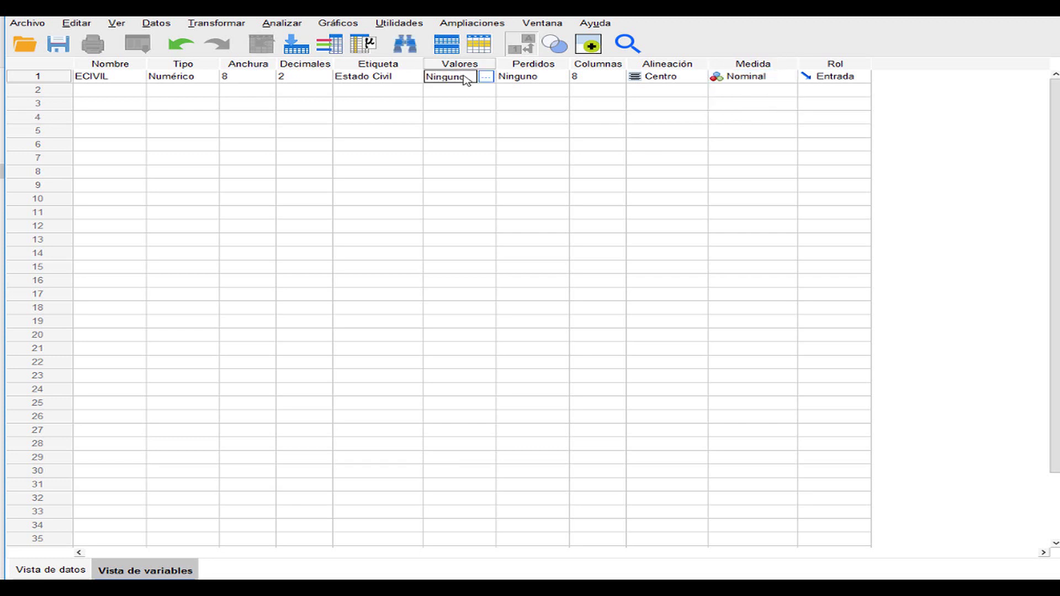
pyautogui.click(485, 79)
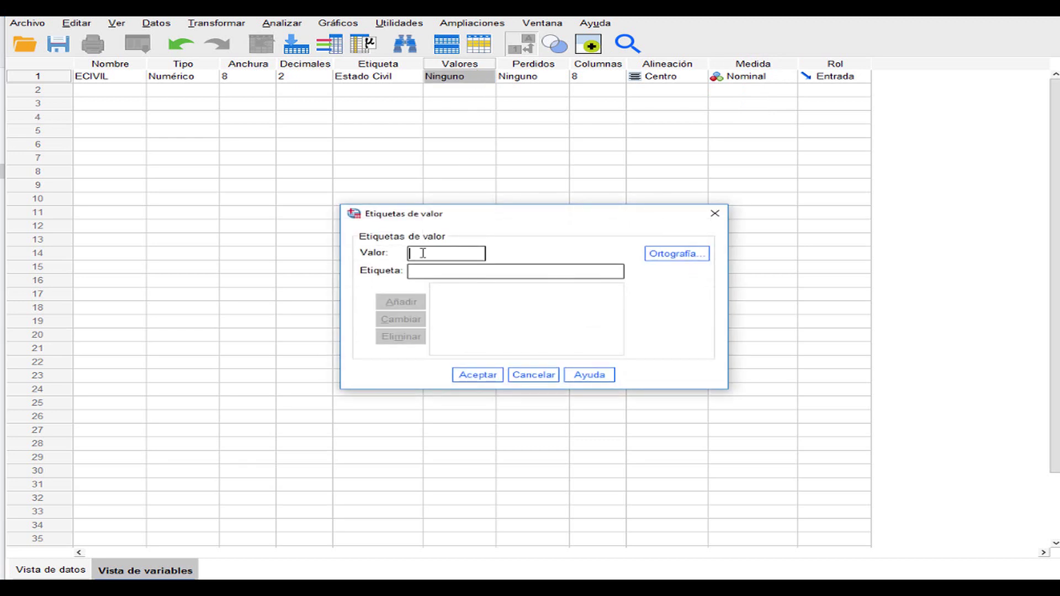
pyautogui.write('1')
pyautogui.click(429, 272)
pyautogui.write('Soltero')
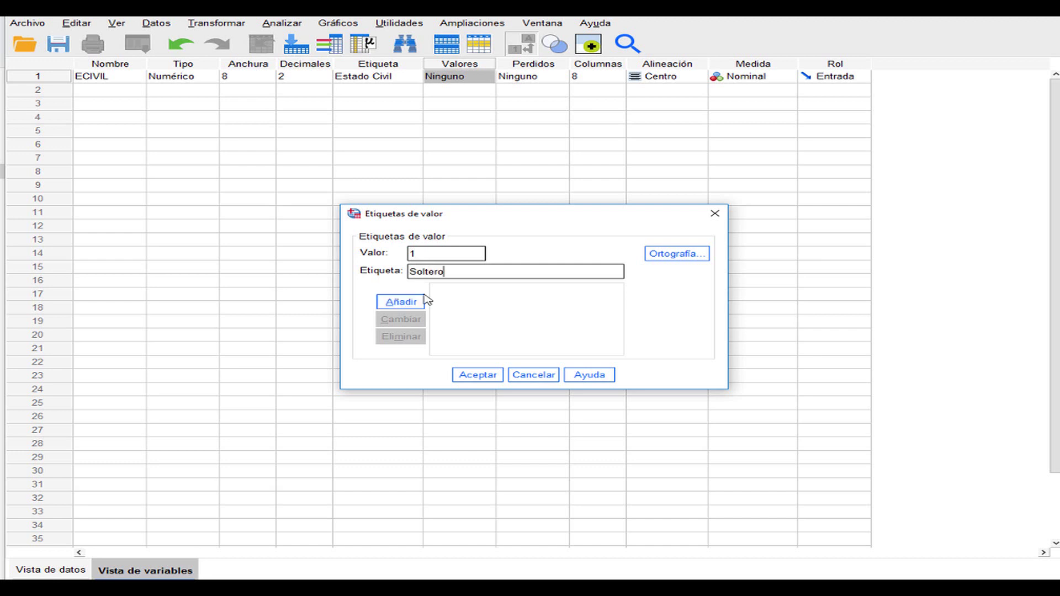
pyautogui.click(402, 303)
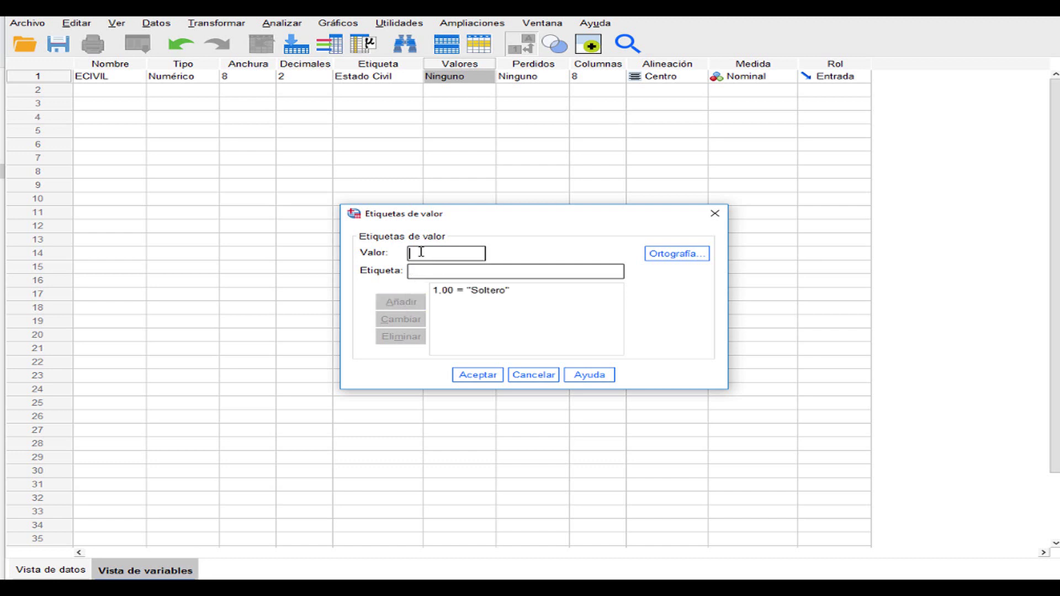
# - Add the value label Casado for value 2 of ECIVIL
pyautogui.write('2')
pyautogui.click(417, 270)
pyautogui.write('Ca')
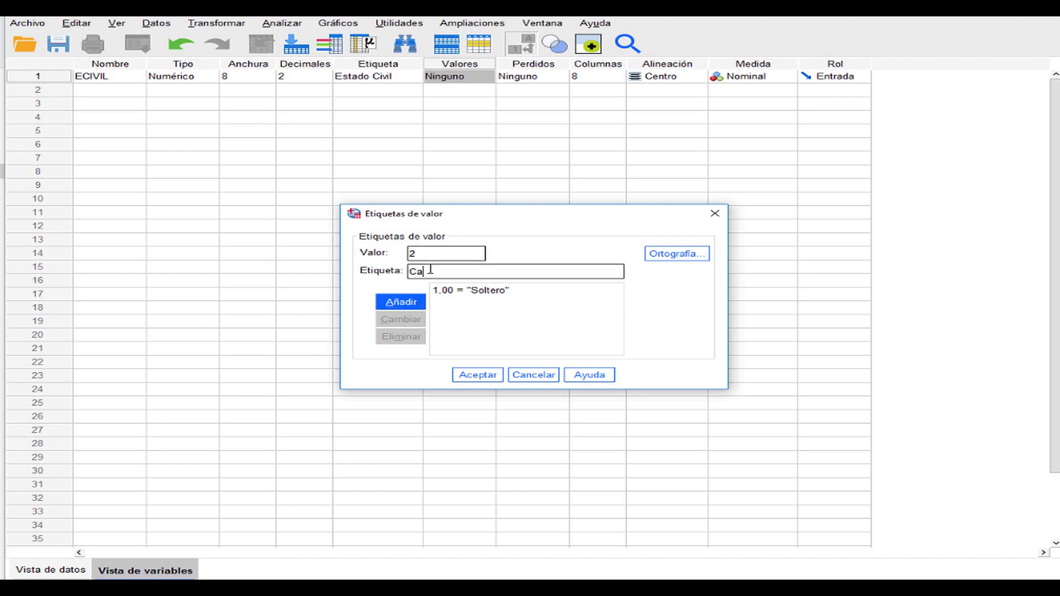
pyautogui.write('sado')
pyautogui.click(414, 303)
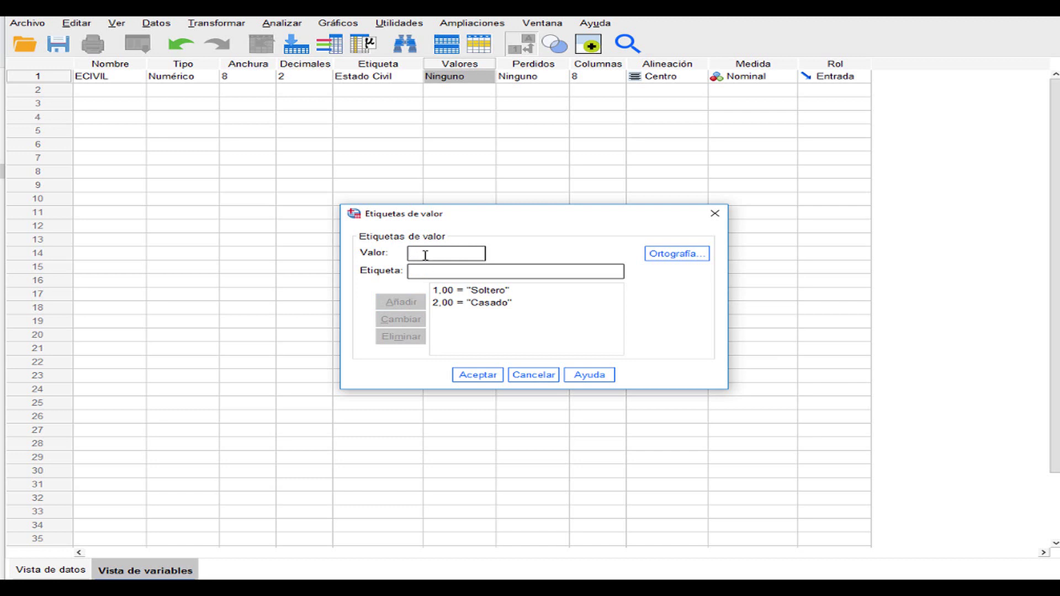
# - Add the value label Divorciado for value 3 and accept the ECIVIL value labels
pyautogui.write('3')
pyautogui.write('Divorciado')
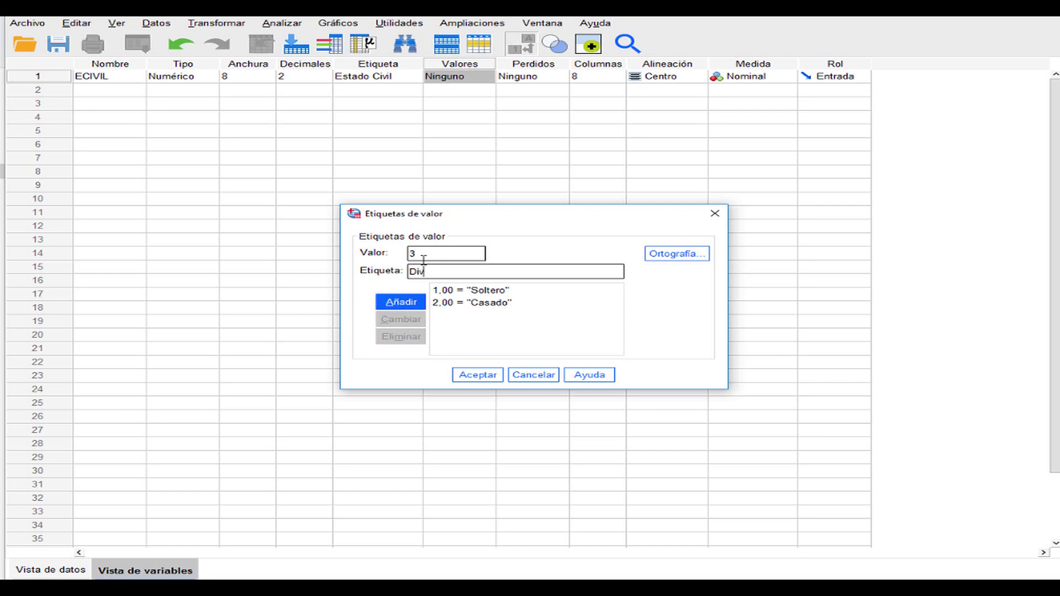
pyautogui.click(408, 302)
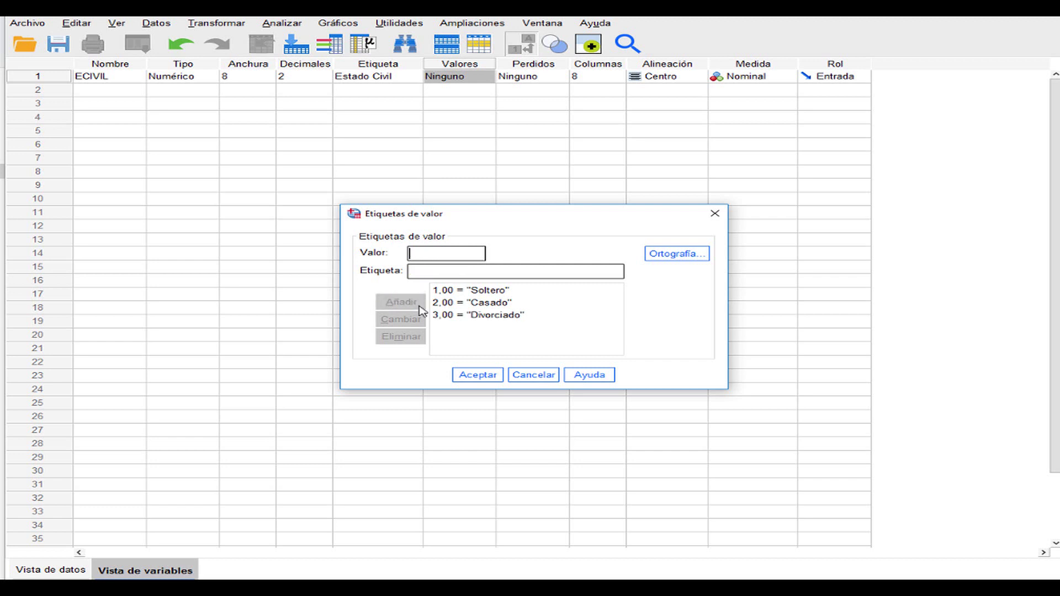
pyautogui.click(502, 291)
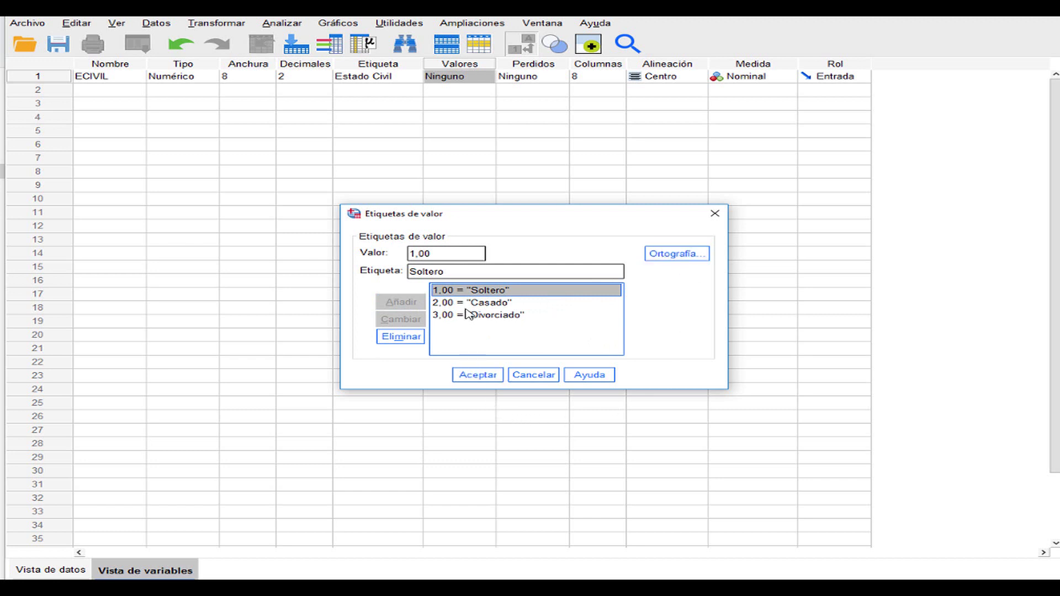
pyautogui.click(474, 375)
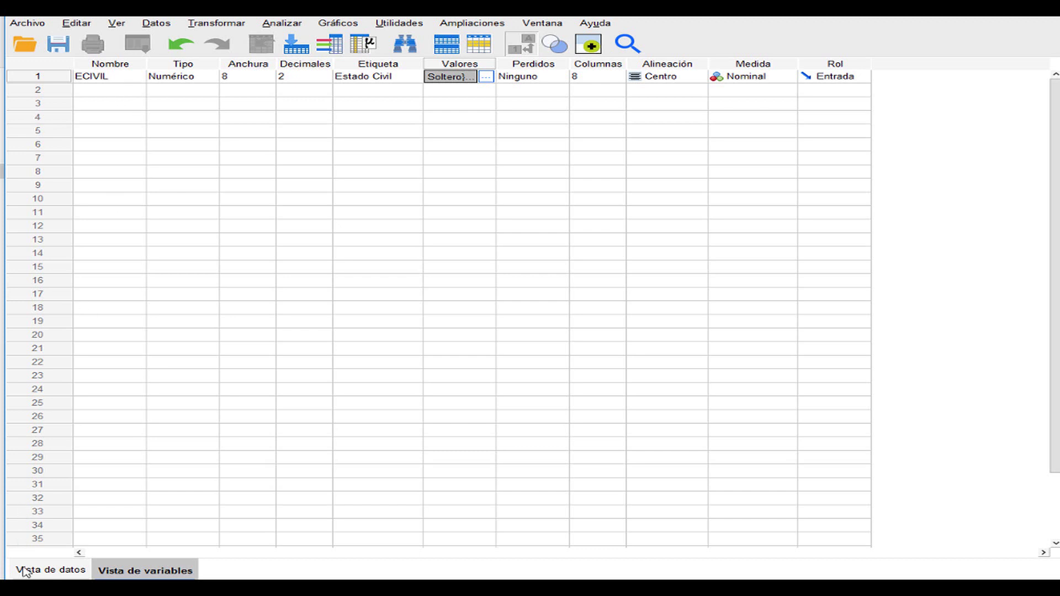
# - Enter the codes 1, 2 and 3 for ECIVIL in cases 1 to 3 of the data view
pyautogui.click(41, 574)
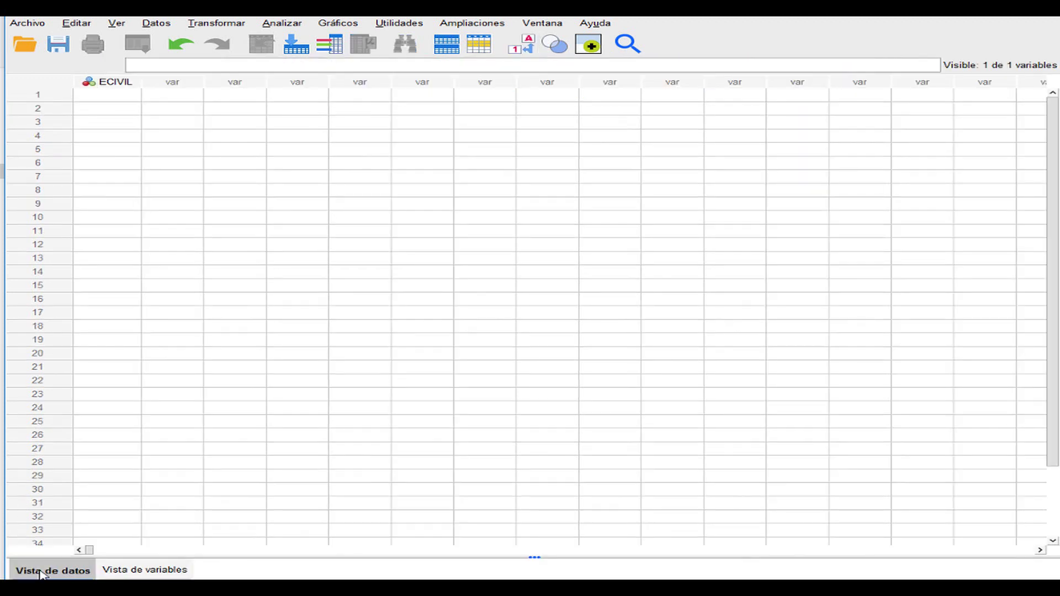
pyautogui.click(115, 97)
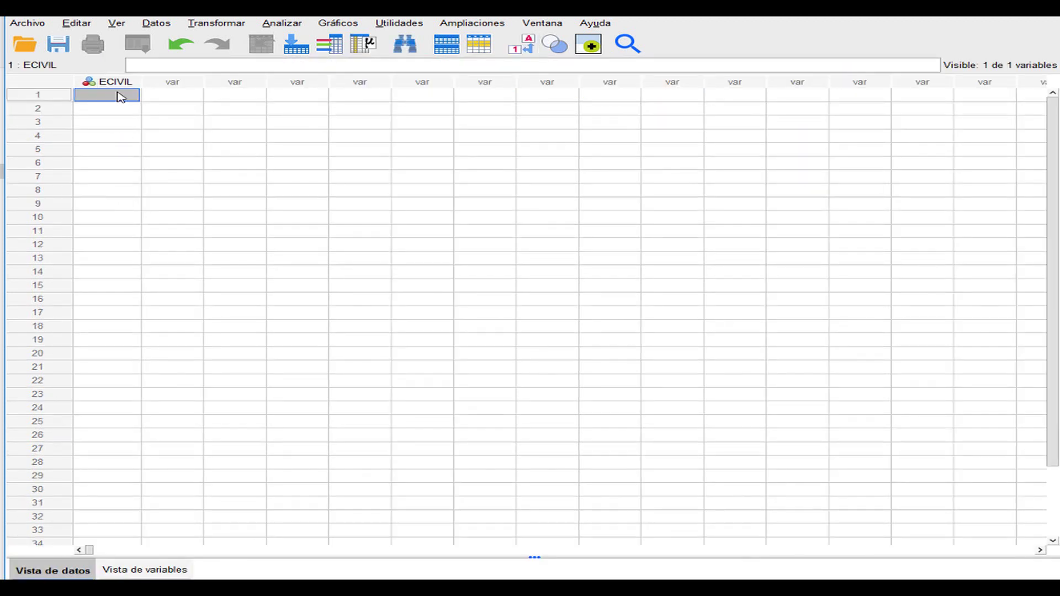
pyautogui.doubleClick(119, 94)
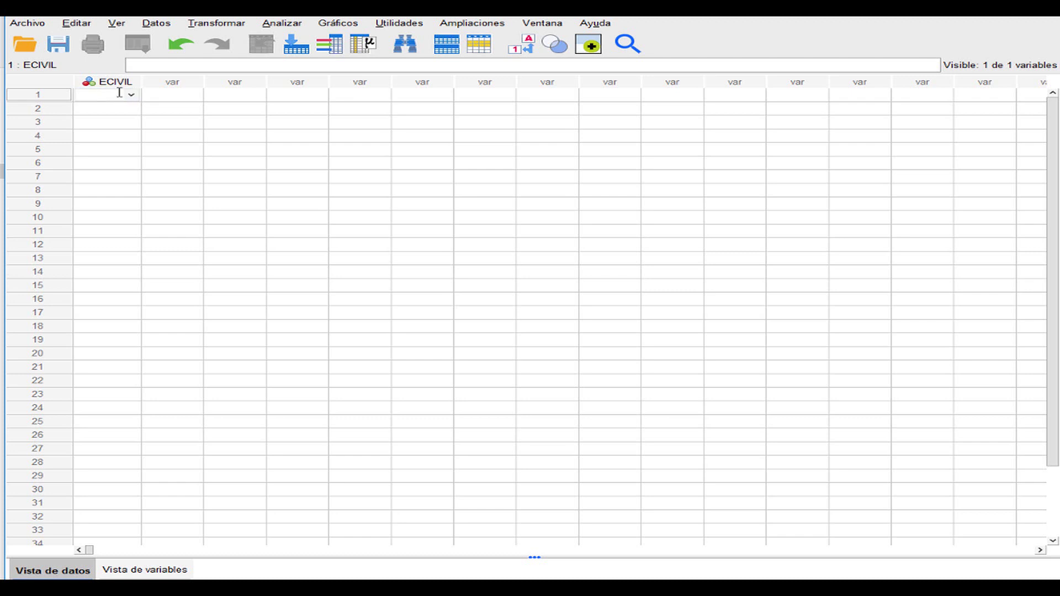
pyautogui.write('1')
pyautogui.click(122, 113)
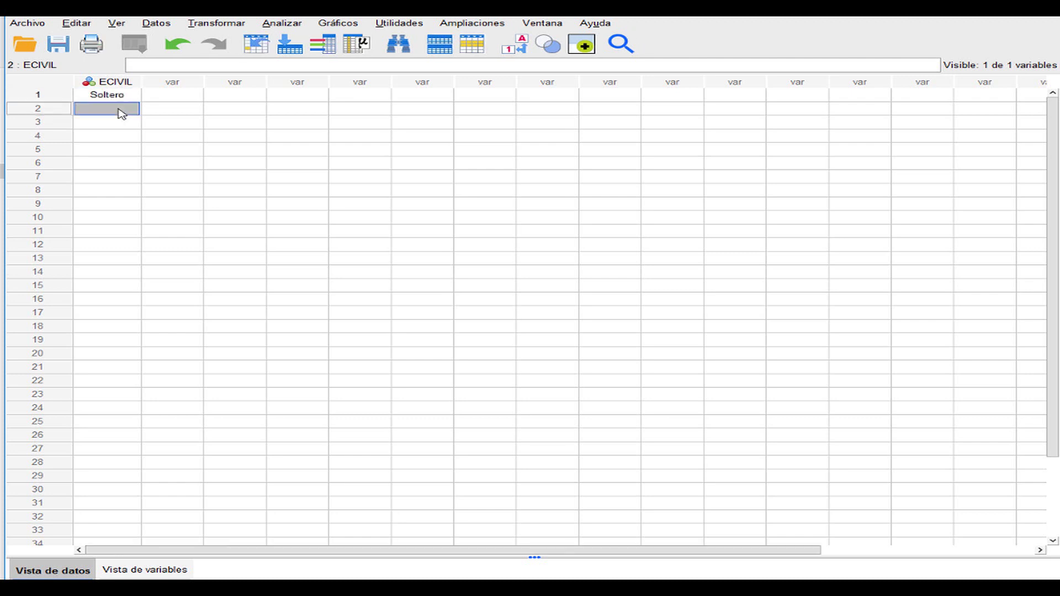
pyautogui.write('2')
pyautogui.click(121, 123)
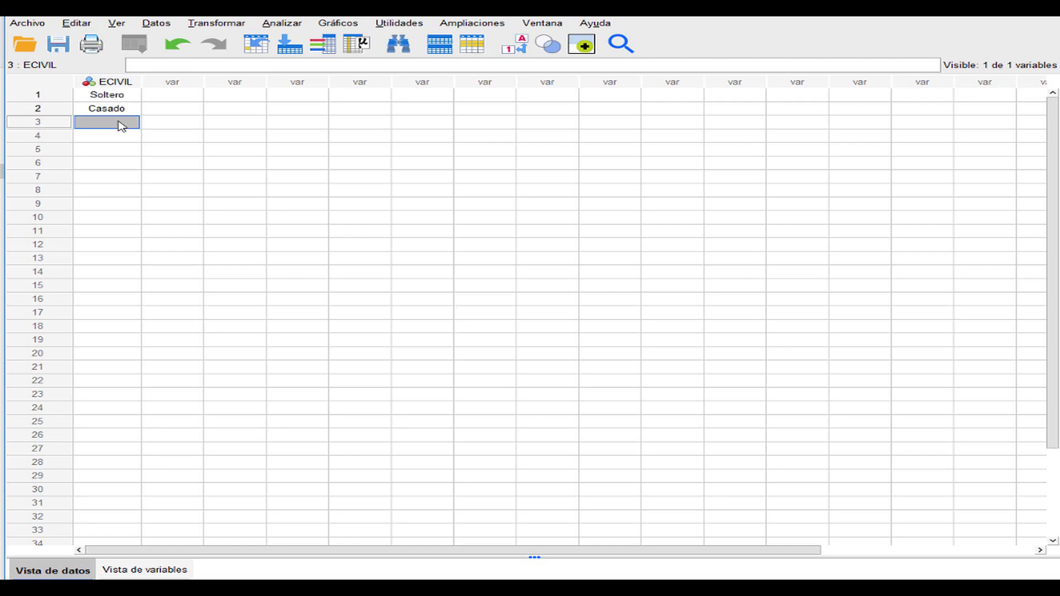
pyautogui.write('3')
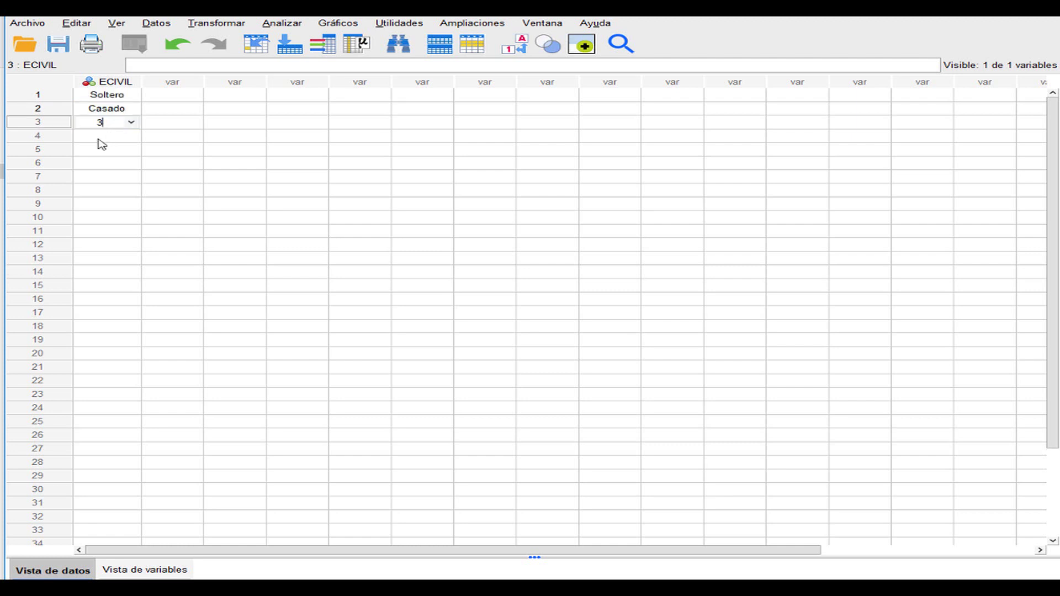
pyautogui.click(104, 137)
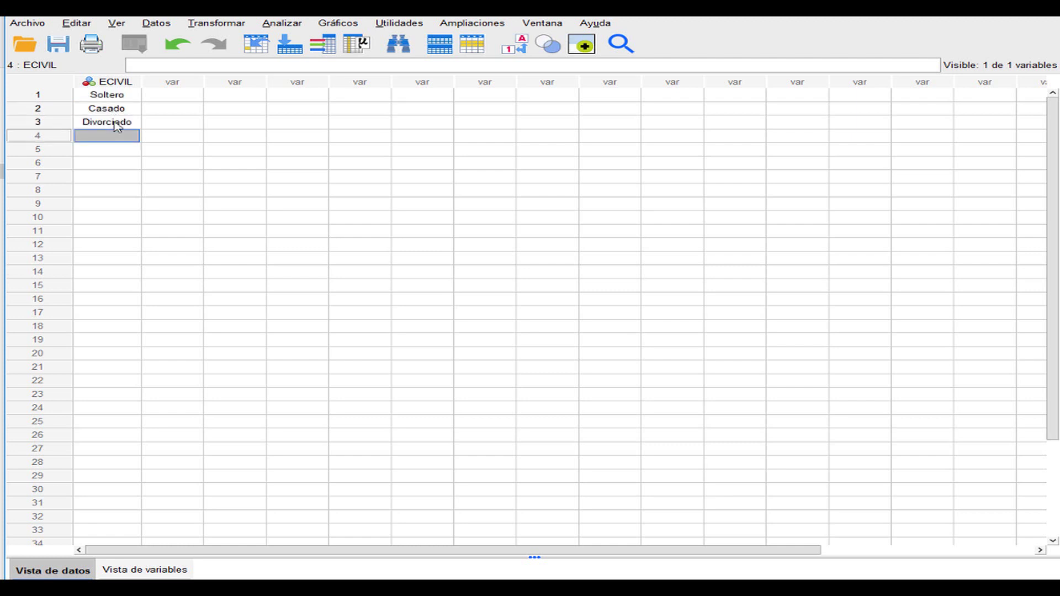
# - Fill ECIVIL from its value labels with Soltero in case 4 and Casado in cases 5 and 6
pyautogui.doubleClick(132, 139)
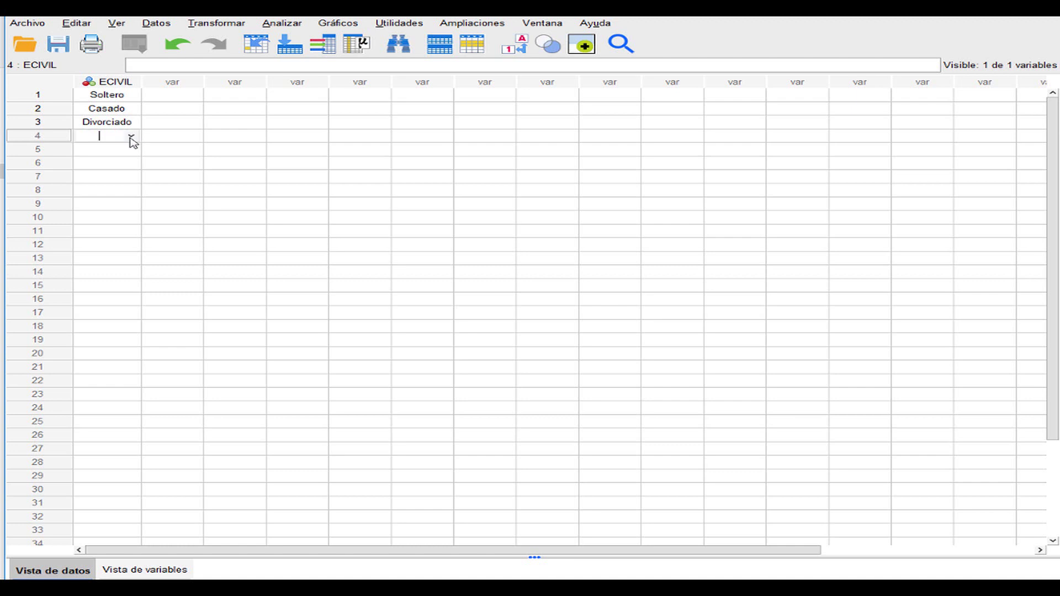
pyautogui.click(131, 137)
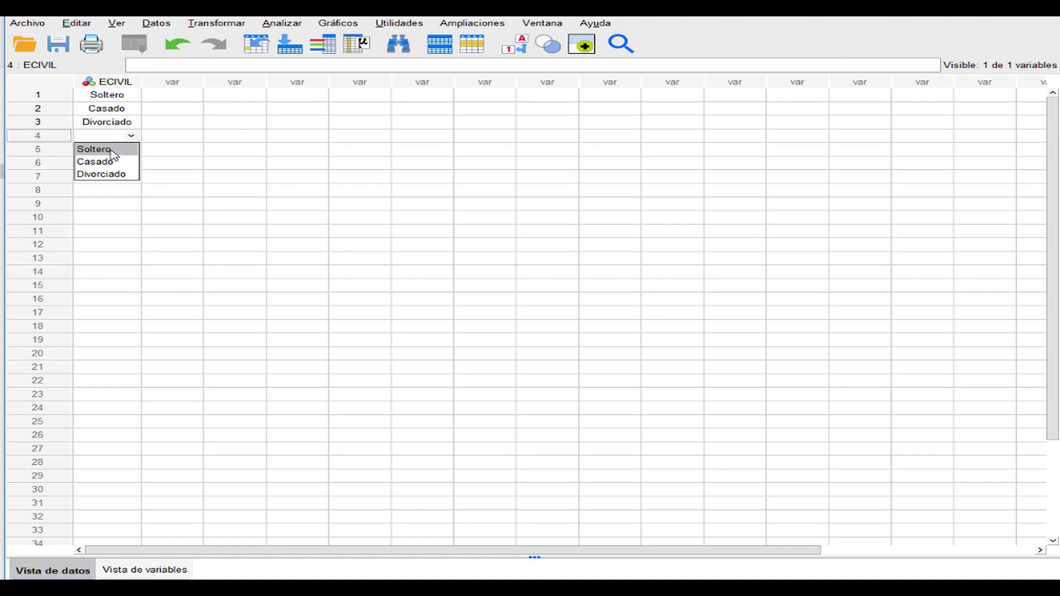
pyautogui.click(112, 150)
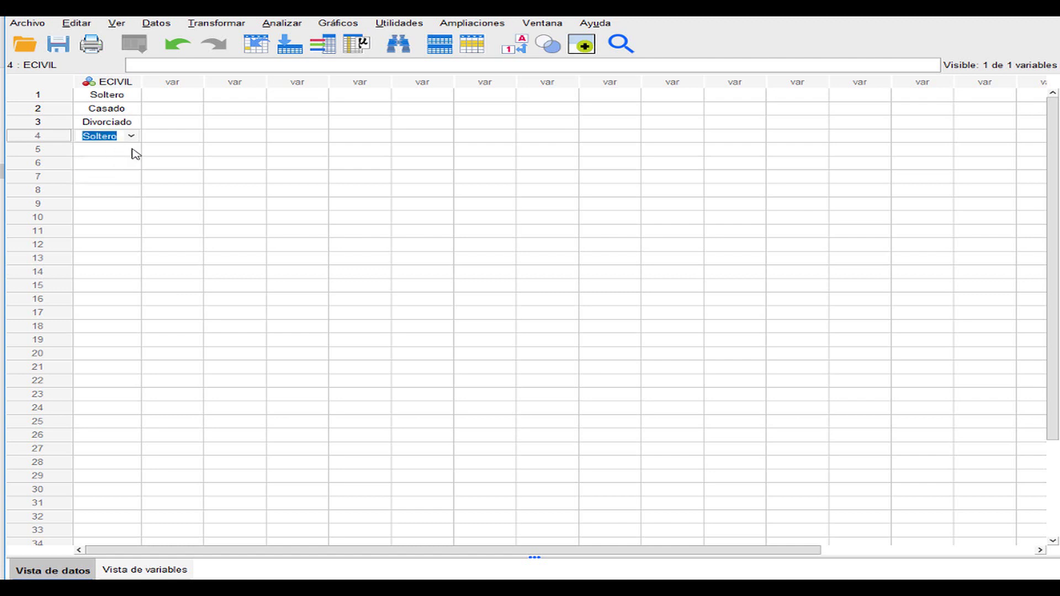
pyautogui.doubleClick(133, 150)
pyautogui.click(131, 149)
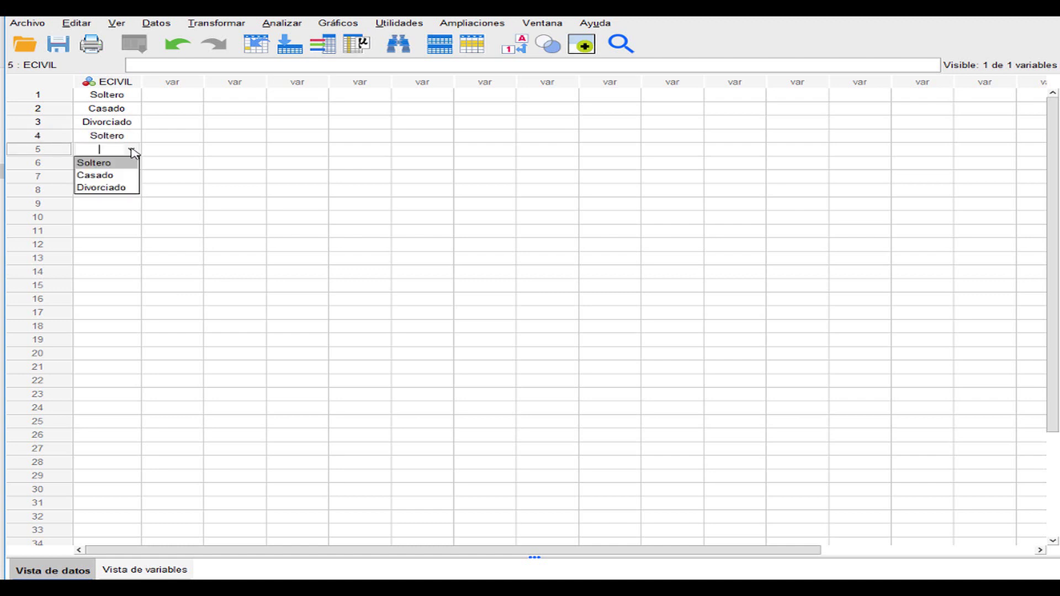
pyautogui.click(116, 180)
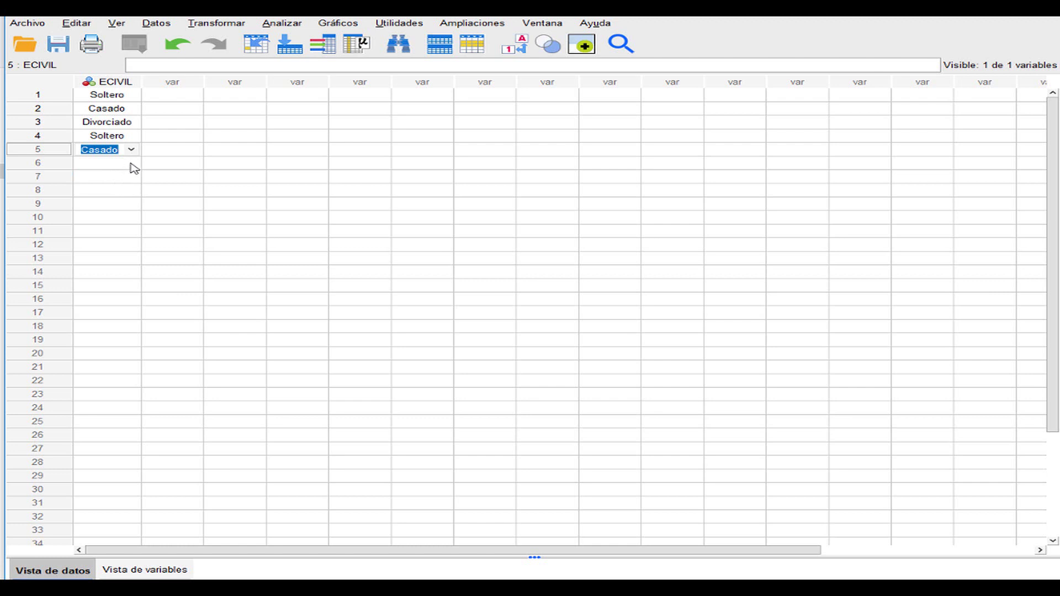
pyautogui.click(137, 167)
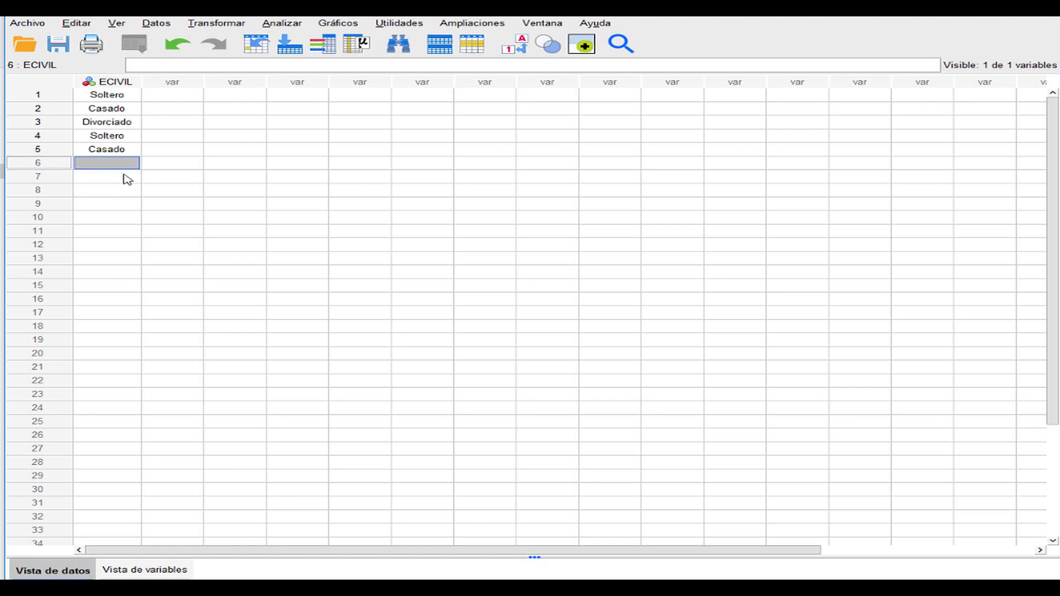
pyautogui.doubleClick(126, 165)
pyautogui.click(123, 188)
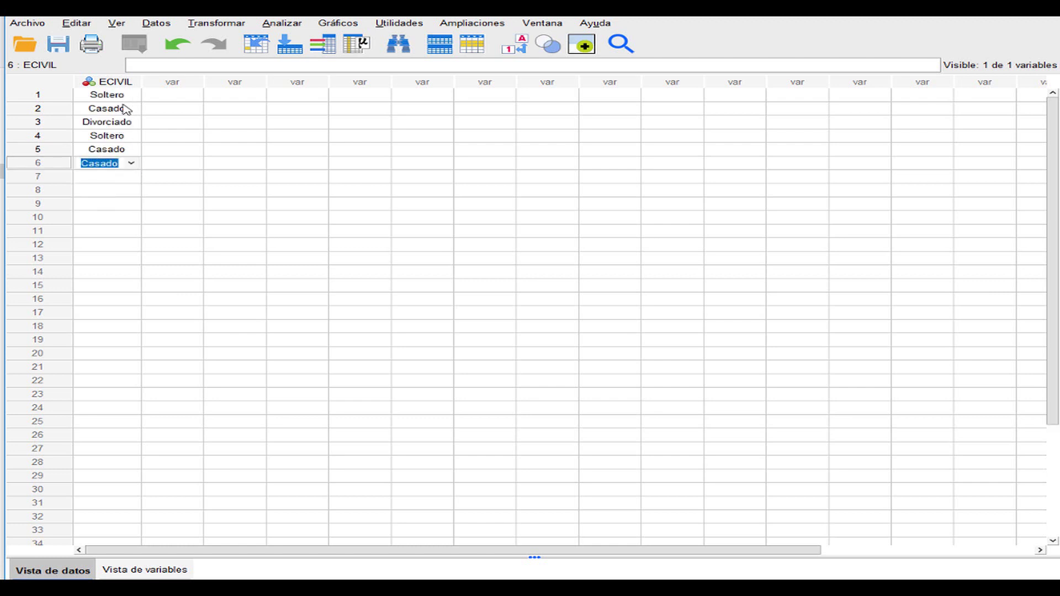
pyautogui.press('Return')
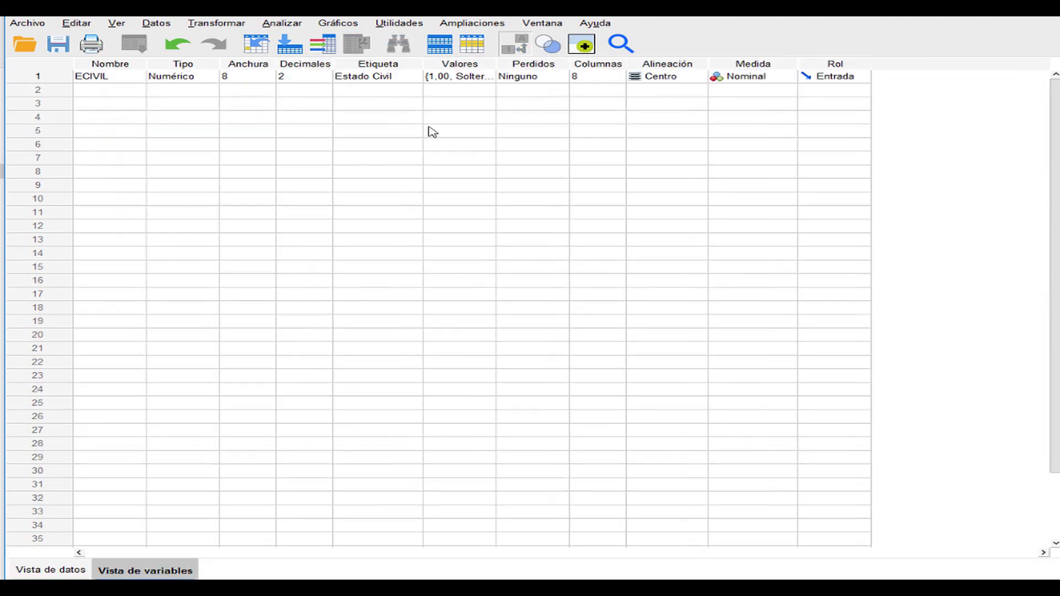
# - Create a second variable named NINST with the label Nivel de instrucción in the variable view
pyautogui.click(387, 89)
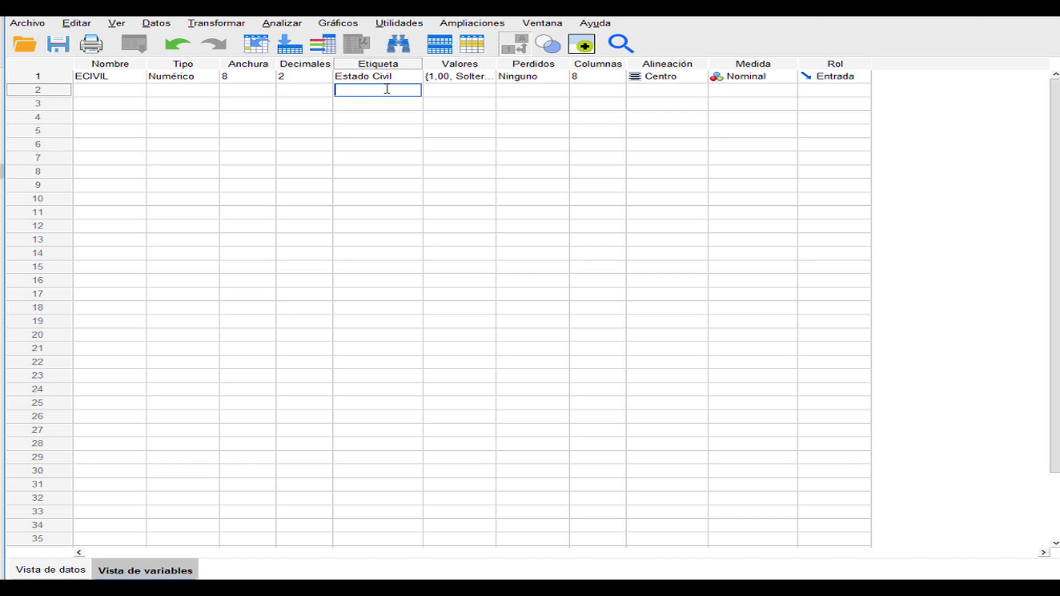
pyautogui.write('Nivel de instrucción')
pyautogui.press('Return')
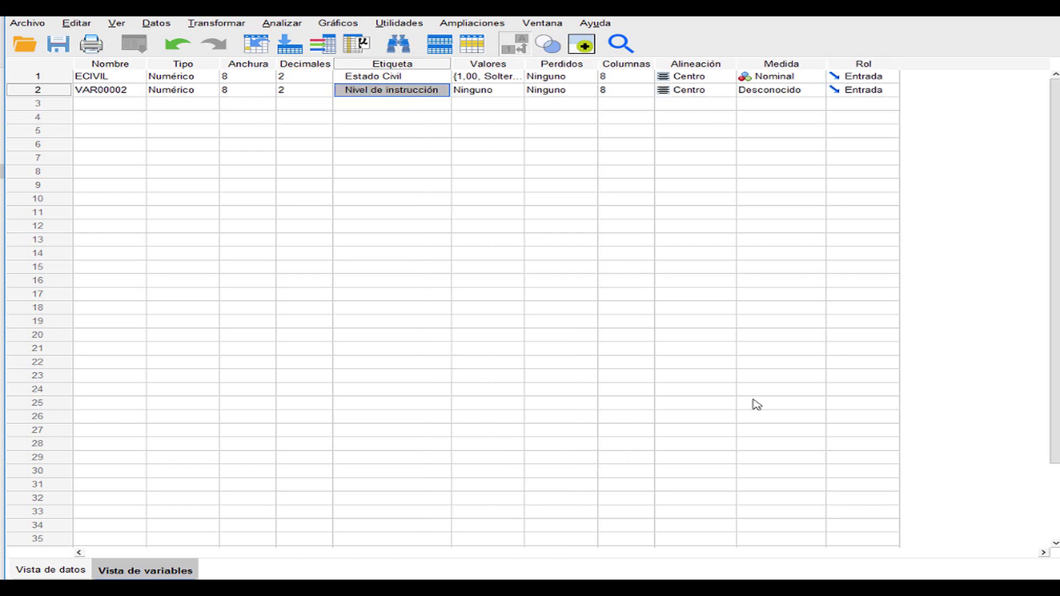
pyautogui.click(110, 90)
pyautogui.press('BackSpace')
pyautogui.write('N')
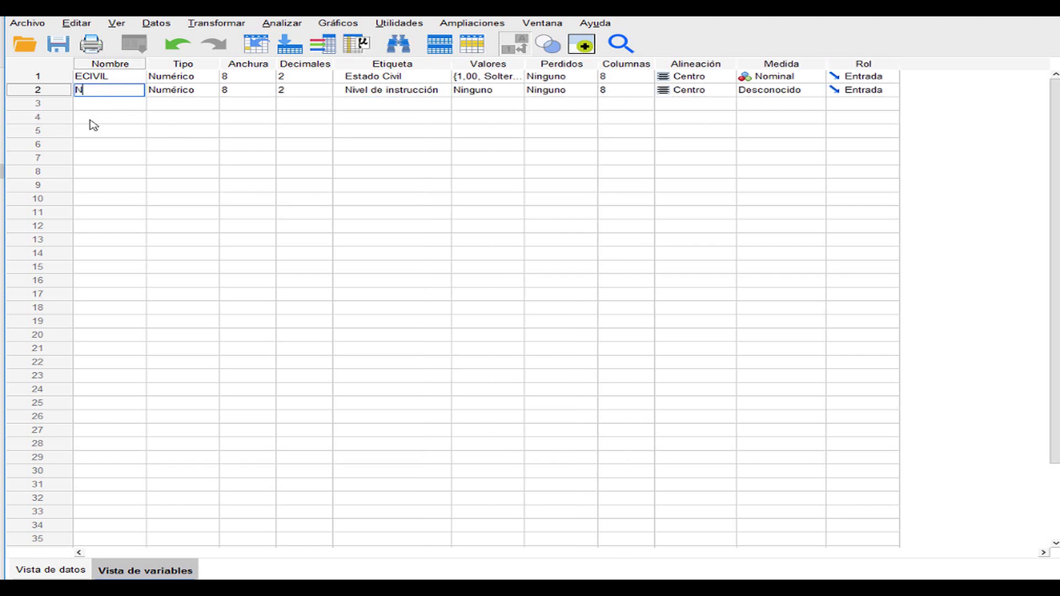
pyautogui.write('INST')
pyautogui.click(132, 107)
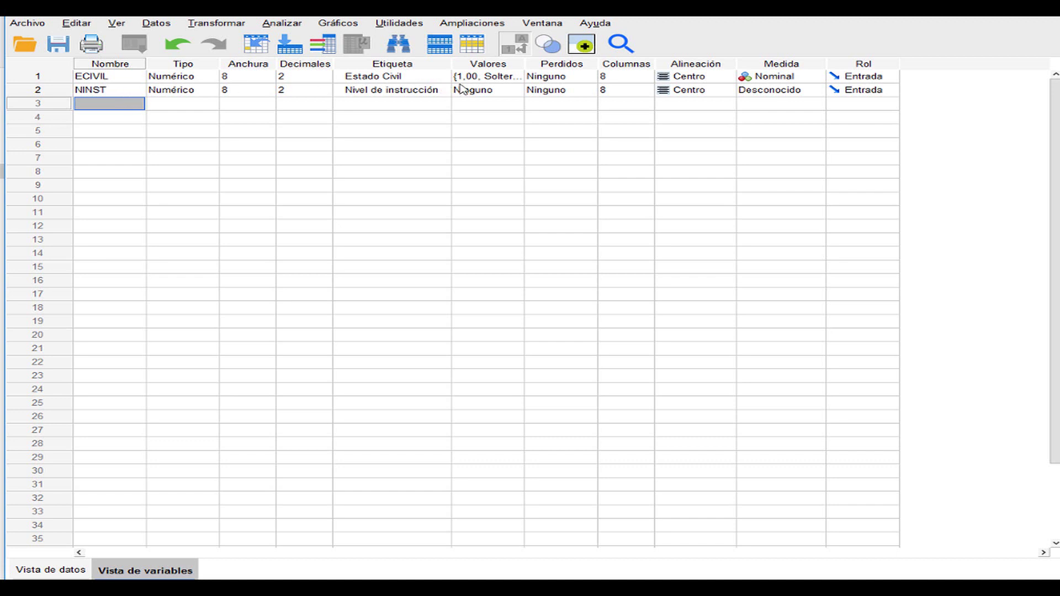
# - Add the value labels Primaria for value 1 and Secundaria for value 2 of NINST
pyautogui.click(489, 92)
pyautogui.click(515, 90)
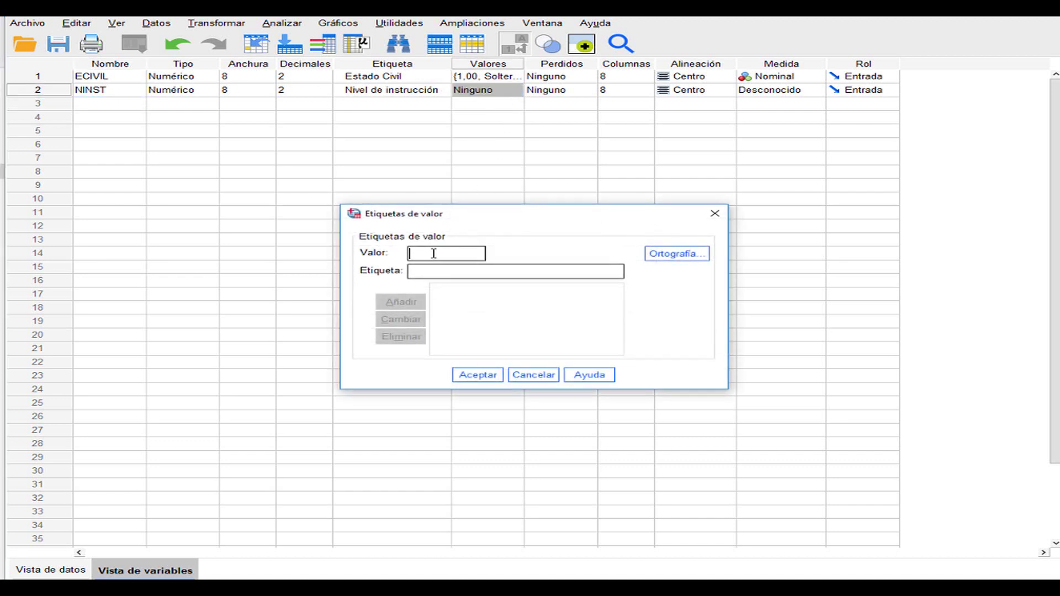
pyautogui.write('1Primaria')
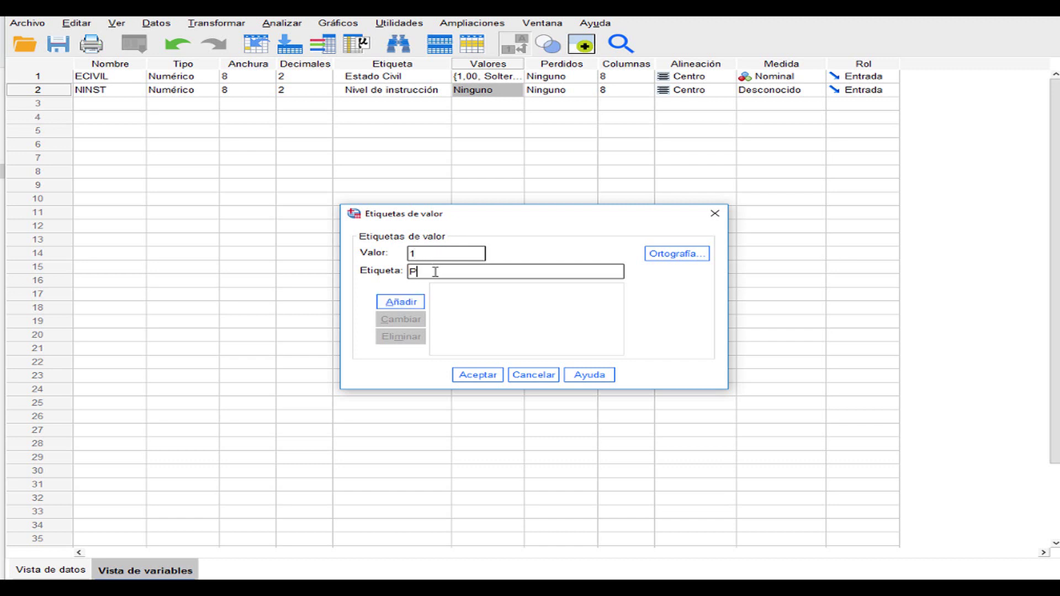
pyautogui.click(415, 301)
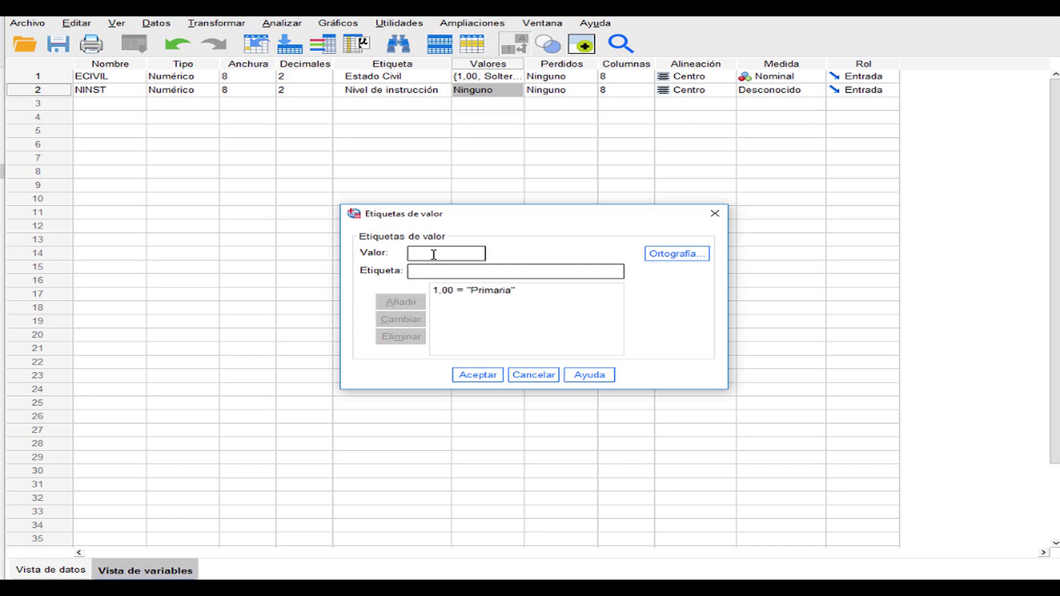
pyautogui.write('2')
pyautogui.write('Secundaria')
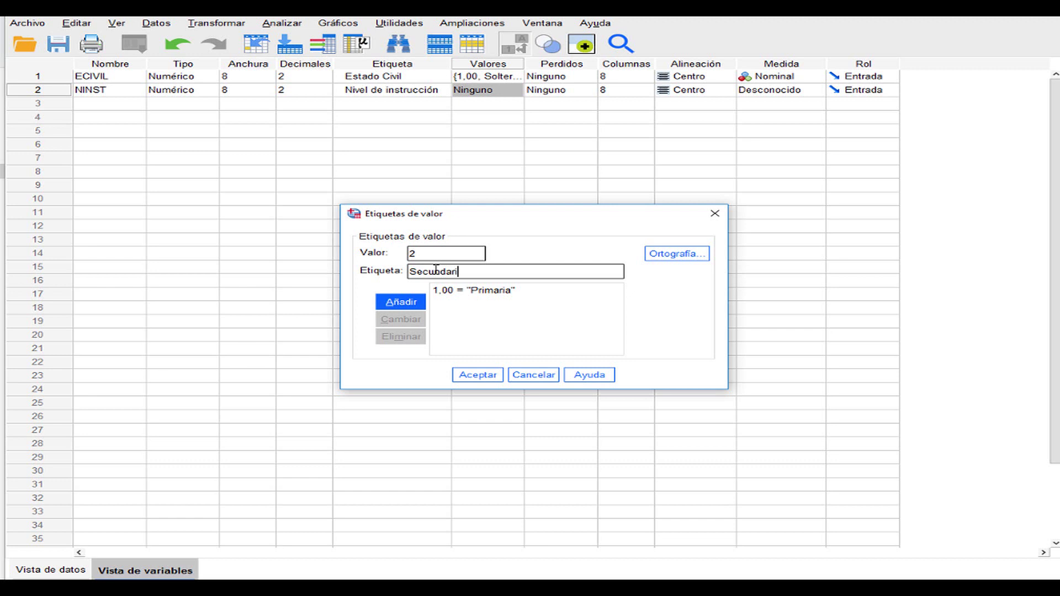
pyautogui.click(400, 302)
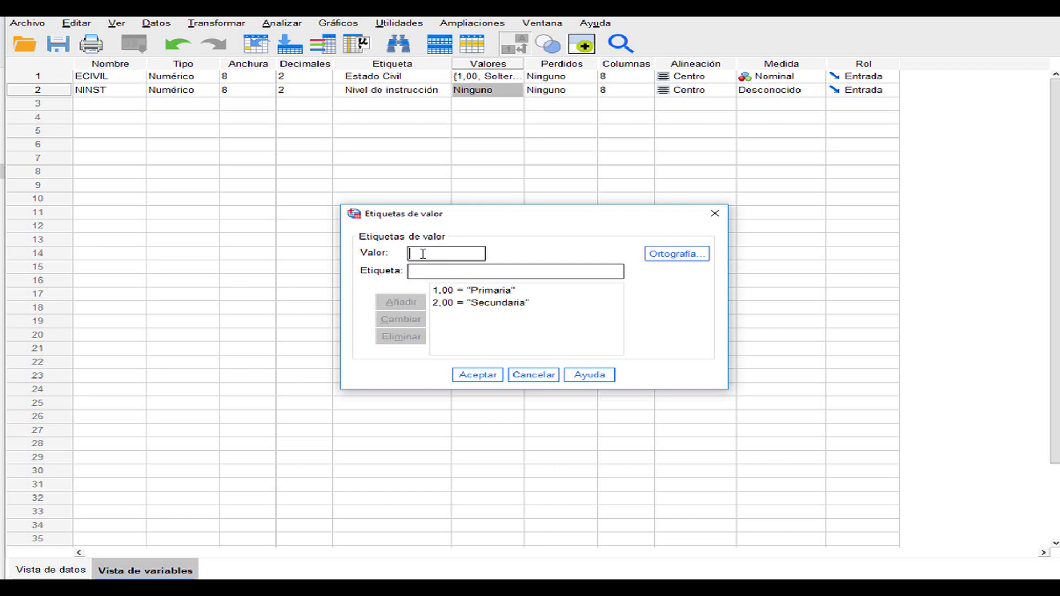
# - Complete the NINST value labels with Superior for value 3 and set the variable's measurement level to Ordinal
pyautogui.write('3')
pyautogui.click(420, 270)
pyautogui.write('Sup')
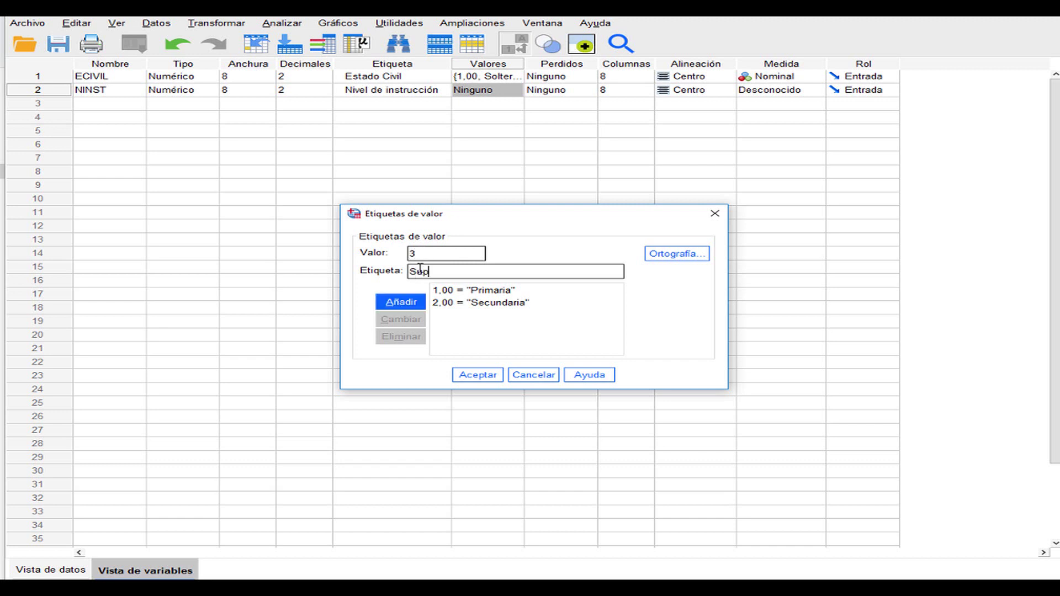
pyautogui.write('erior')
pyautogui.click(415, 303)
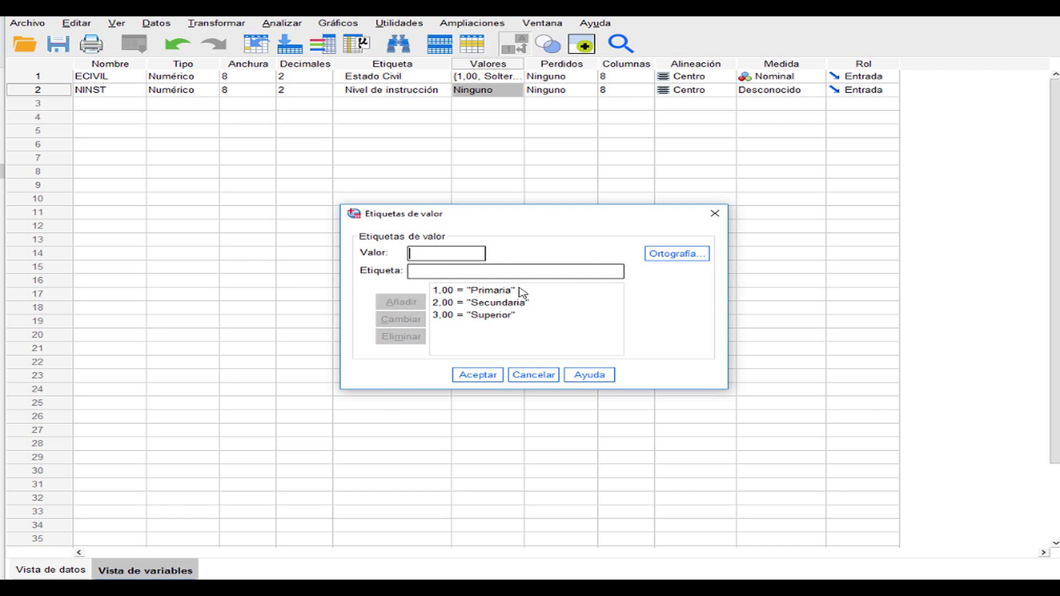
pyautogui.click(478, 376)
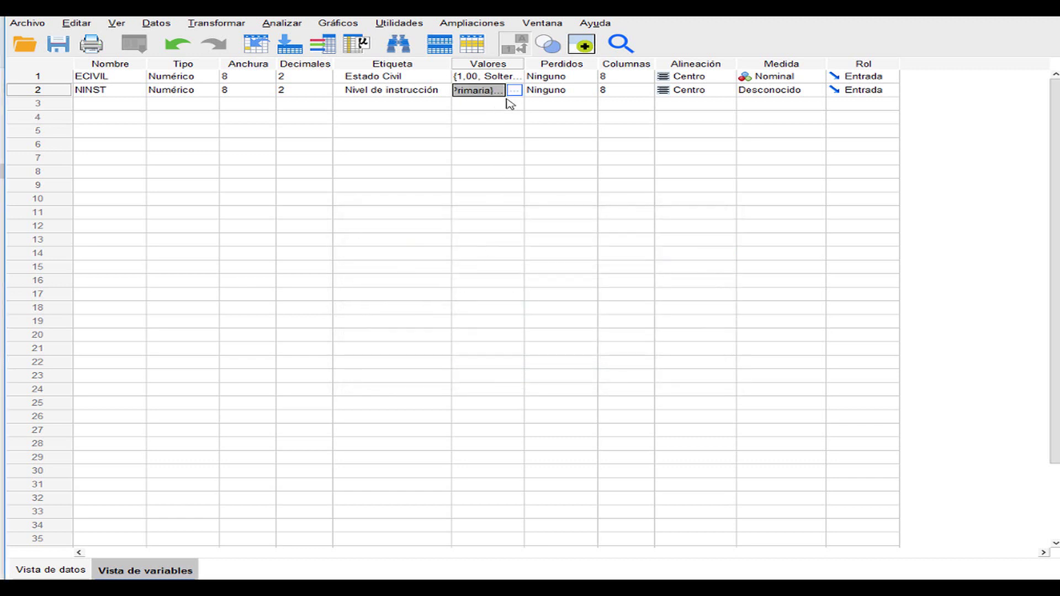
pyautogui.click(757, 94)
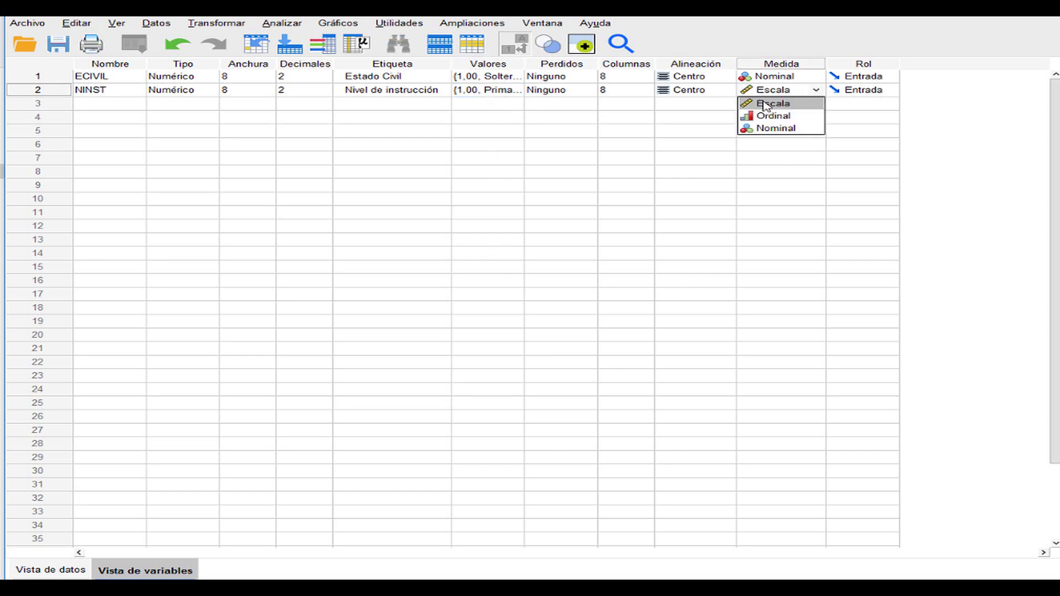
pyautogui.click(767, 116)
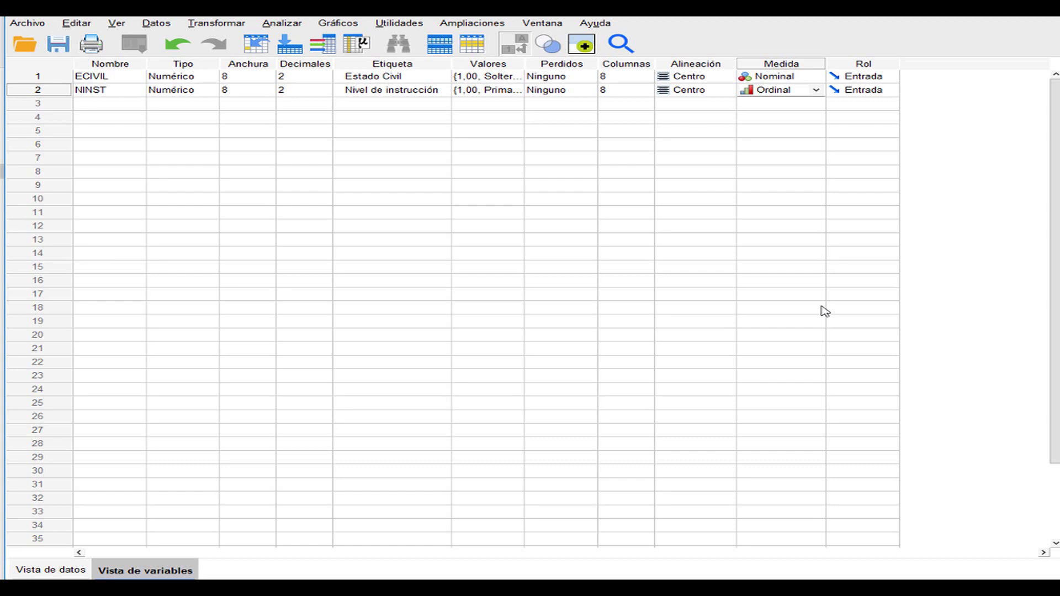
# - Enter the codes 1, 2 and 3 for NINST in cases 1 to 3 of the data view
pyautogui.click(49, 570)
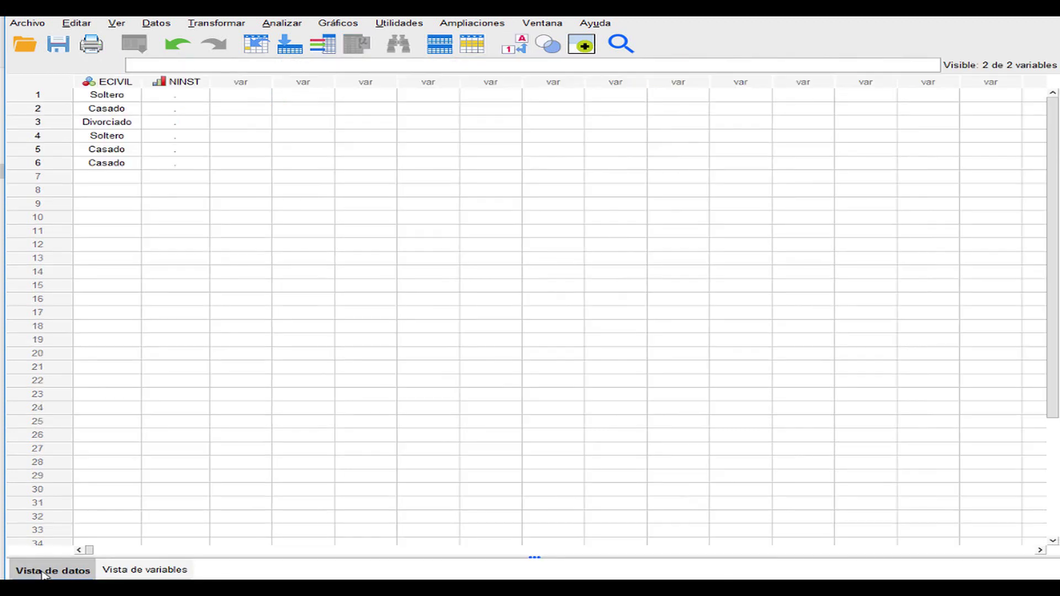
pyautogui.click(176, 98)
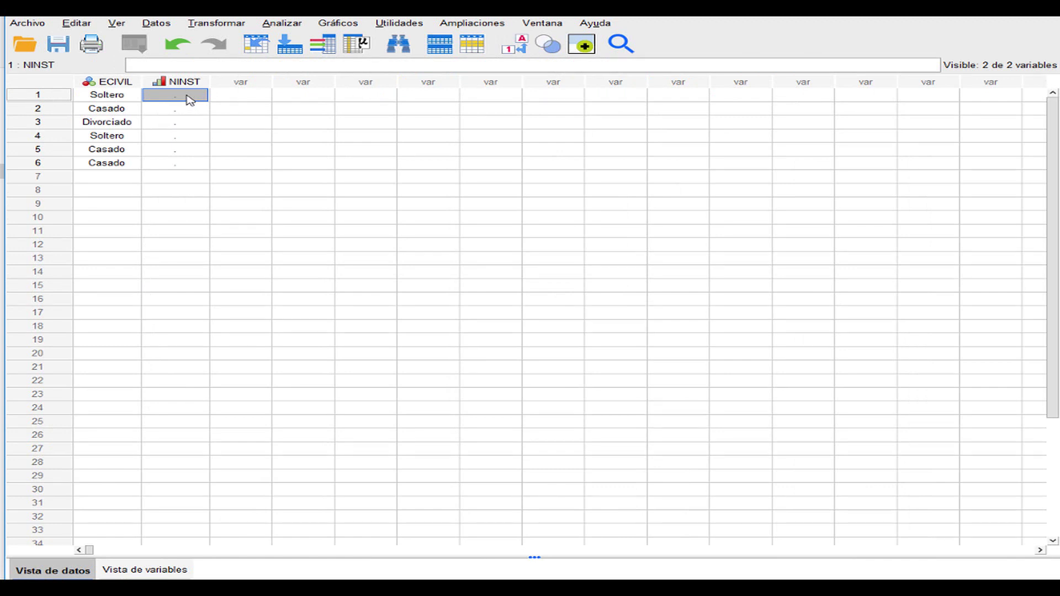
pyautogui.write('1')
pyautogui.click(185, 110)
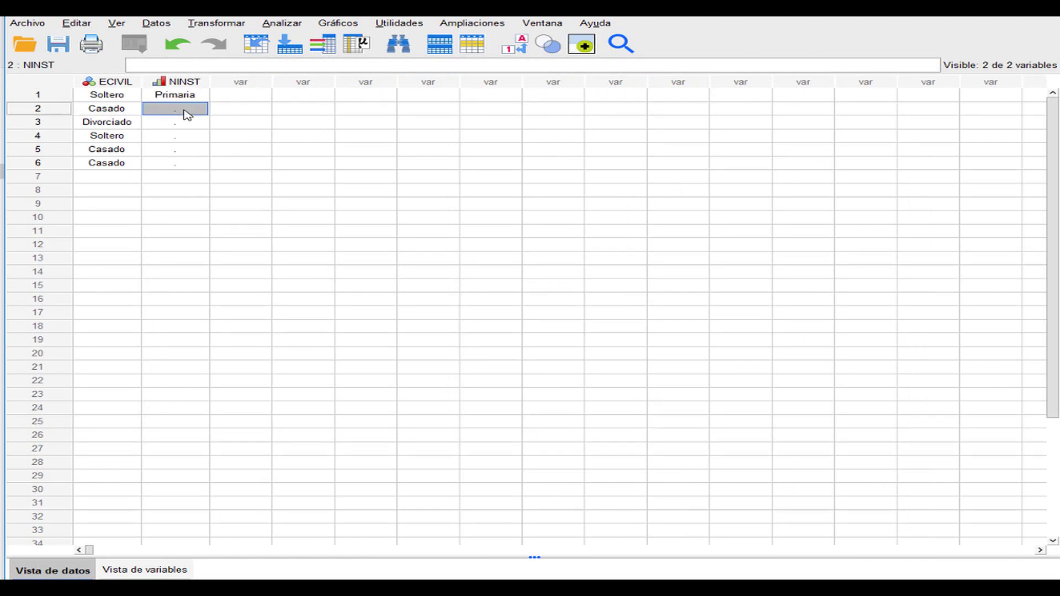
pyautogui.write('2')
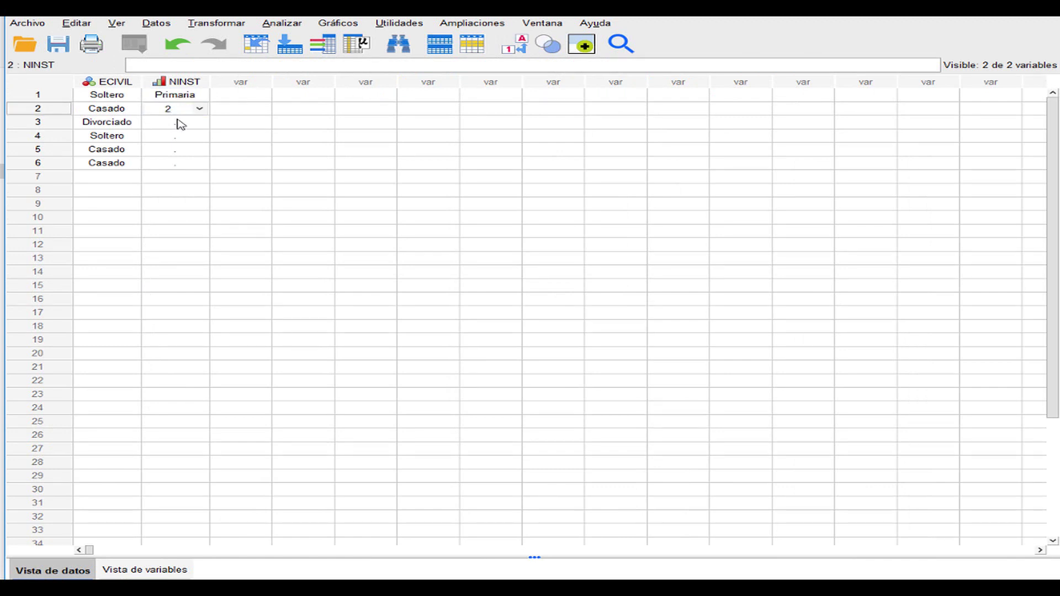
pyautogui.click(178, 124)
pyautogui.write('3')
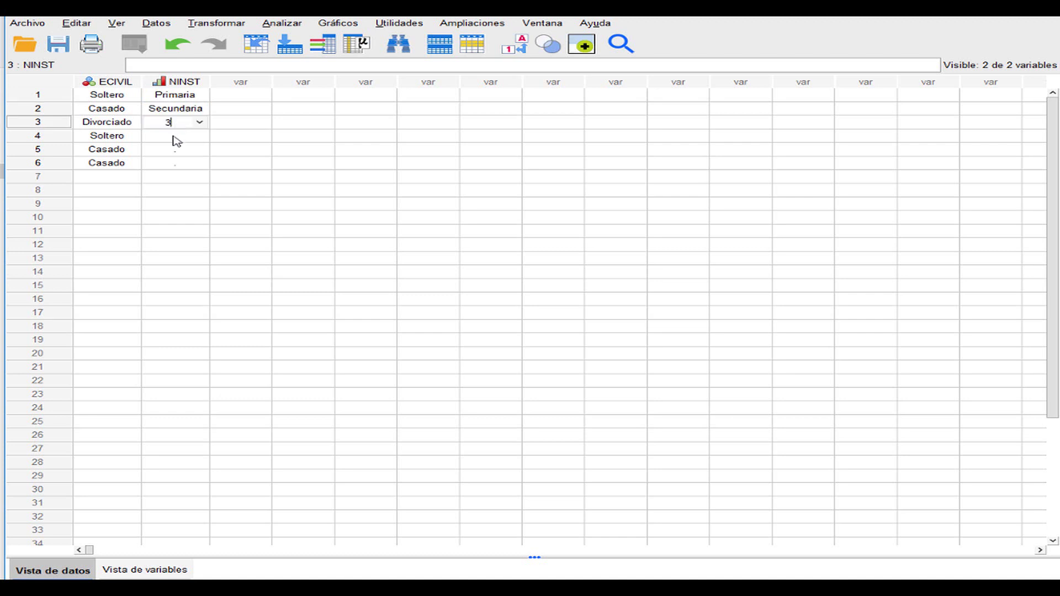
# - Fill NINST from its value labels with Primaria in case 4, Secundaria in case 5 and Superior in case 6
pyautogui.click(187, 138)
pyautogui.click(188, 136)
pyautogui.click(203, 138)
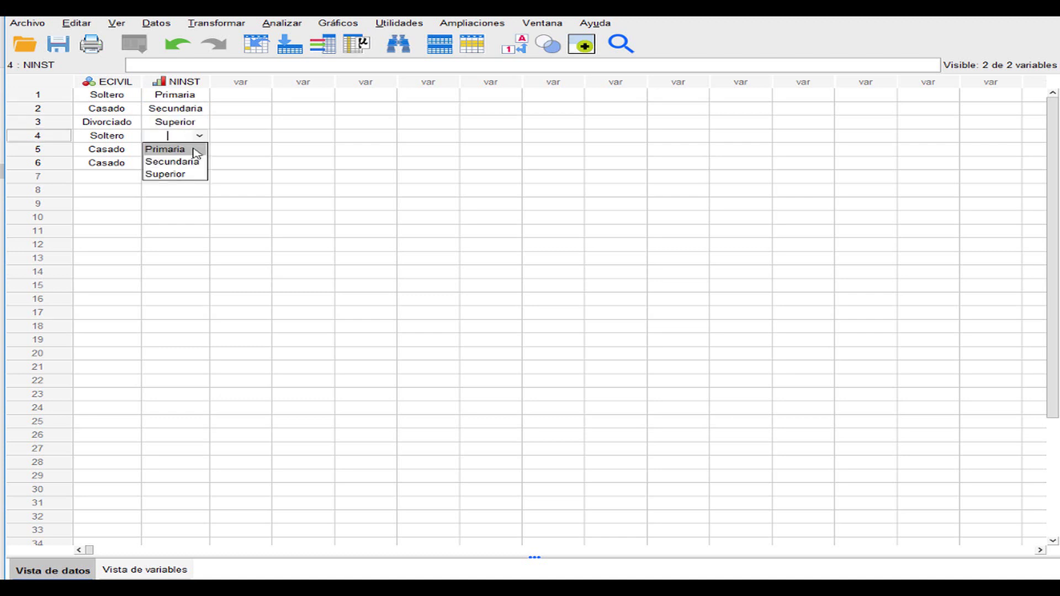
pyautogui.click(194, 150)
pyautogui.click(191, 151)
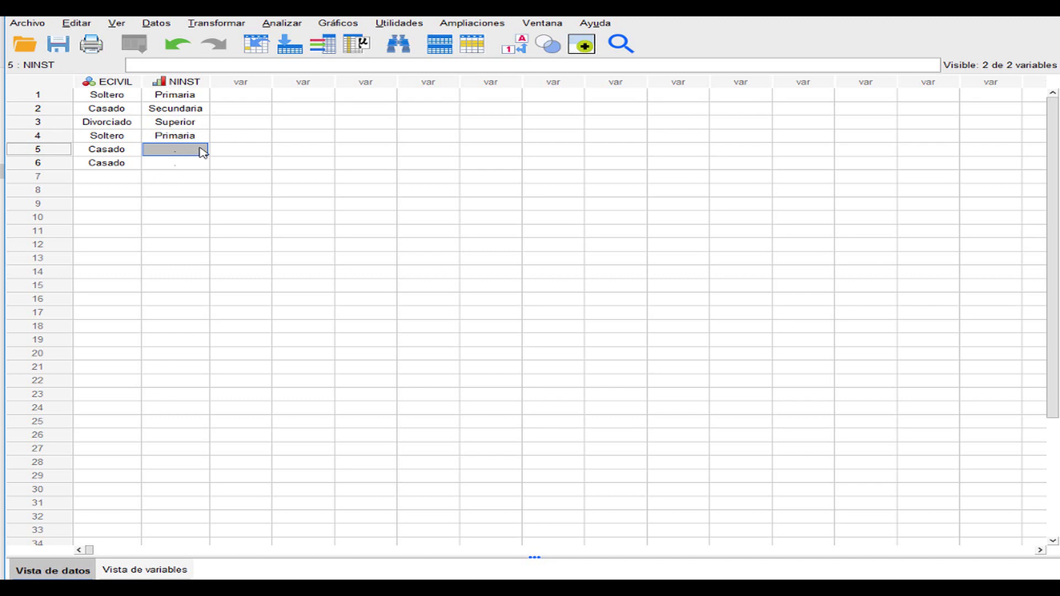
pyautogui.click(201, 150)
pyautogui.click(201, 150)
pyautogui.click(189, 175)
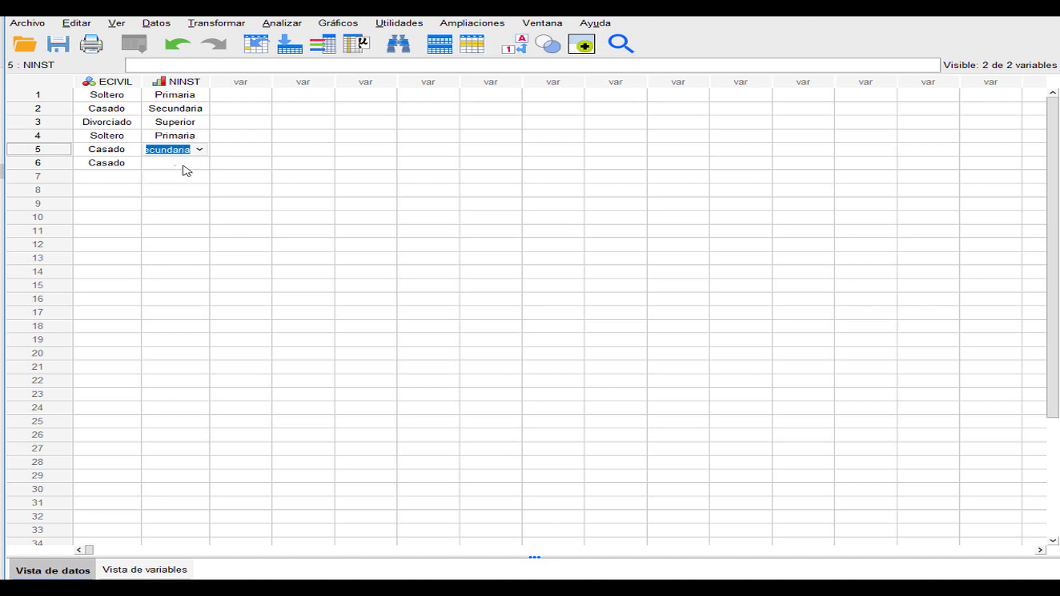
pyautogui.click(187, 164)
pyautogui.click(203, 164)
pyautogui.click(200, 163)
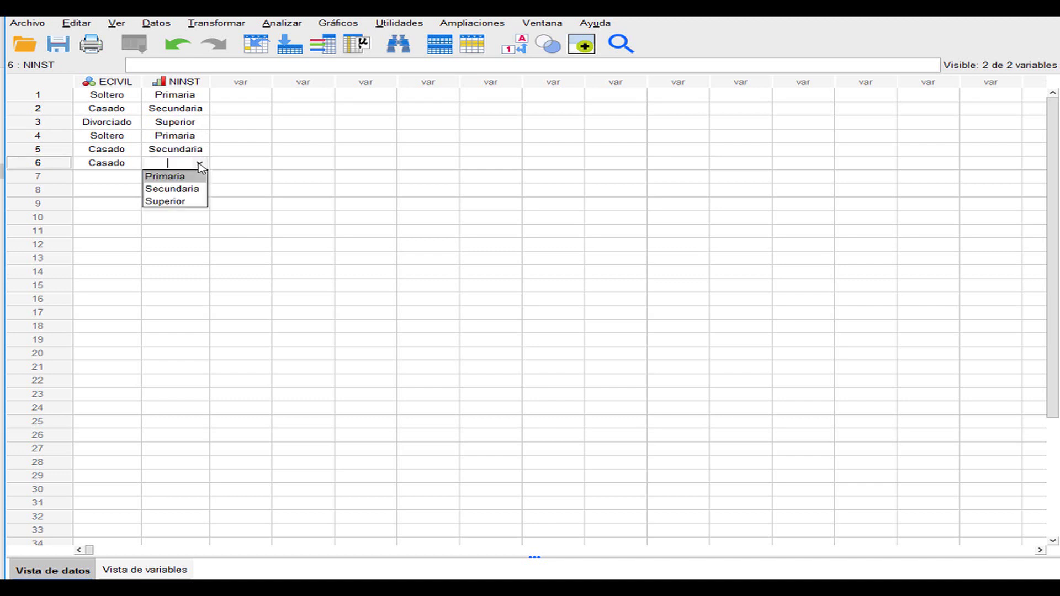
pyautogui.click(183, 203)
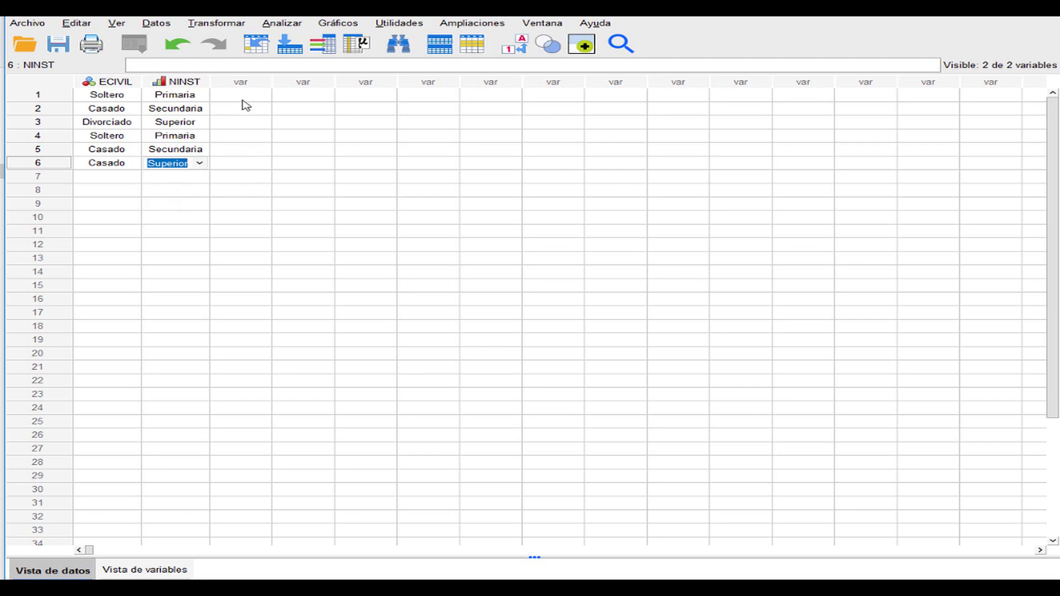
# - Create a third variable named SB with the label Saldo Bancario in the variable view
pyautogui.click(145, 570)
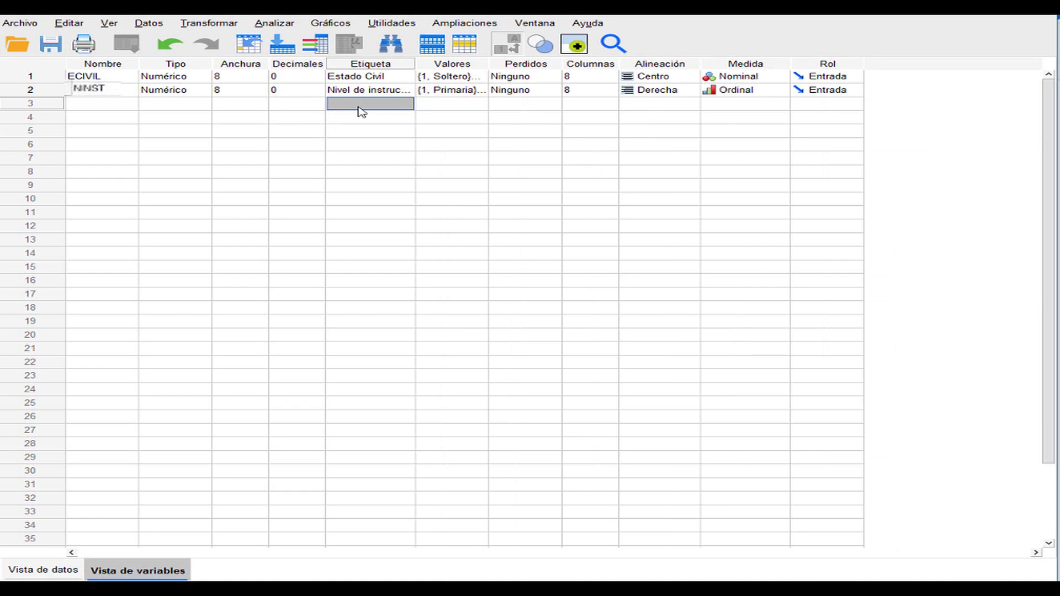
pyautogui.write('Saldo Bancario')
pyautogui.click(97, 106)
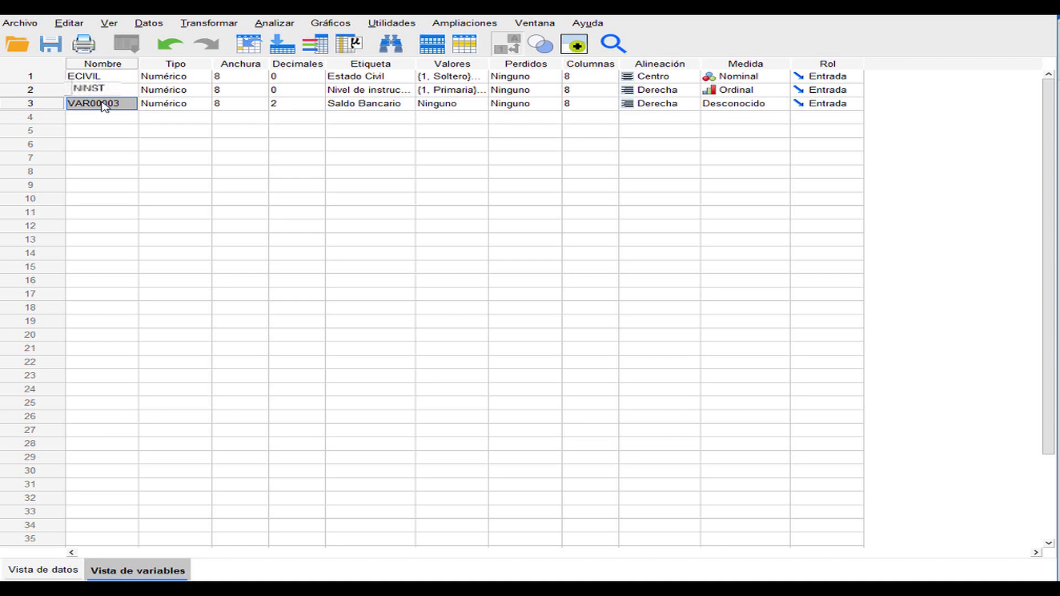
pyautogui.write('SB')
pyautogui.click(405, 106)
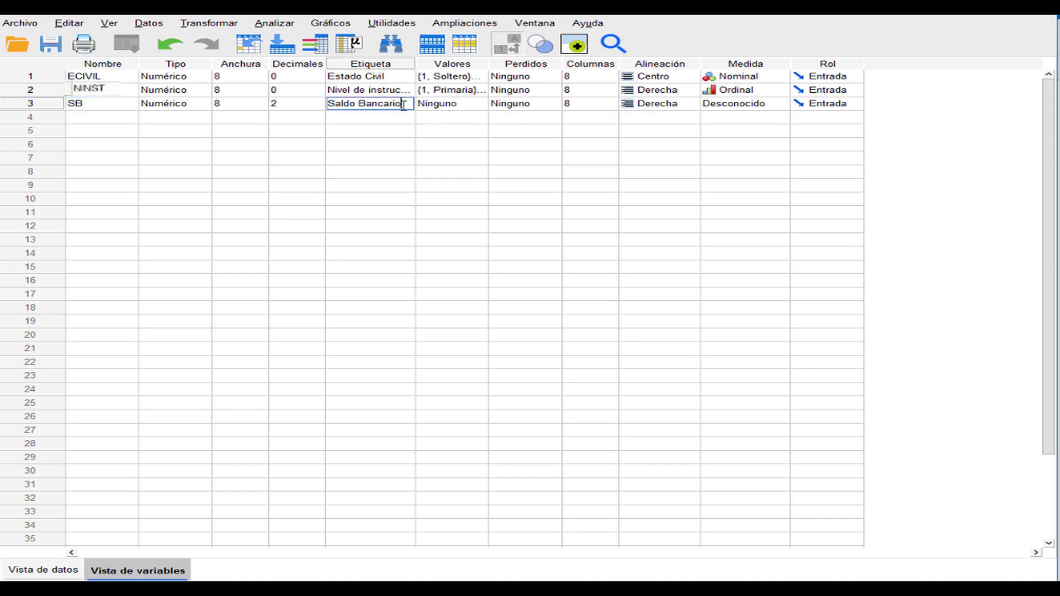
# - Enter the SB values 20, 30, -15 and 200 in cases 1 to 4 of the data view
pyautogui.click(46, 571)
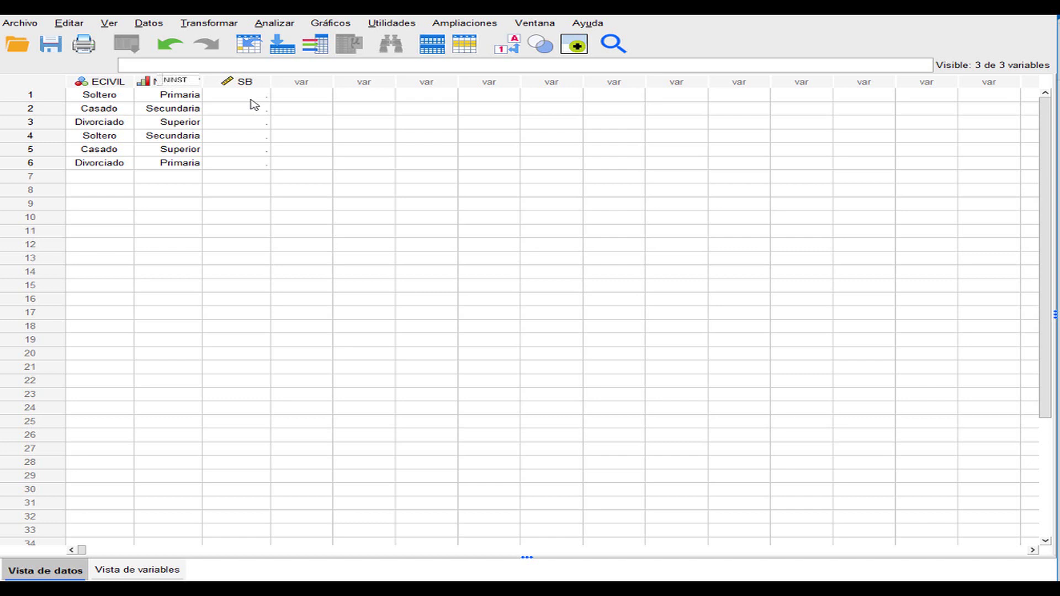
pyautogui.click(228, 99)
pyautogui.write('20')
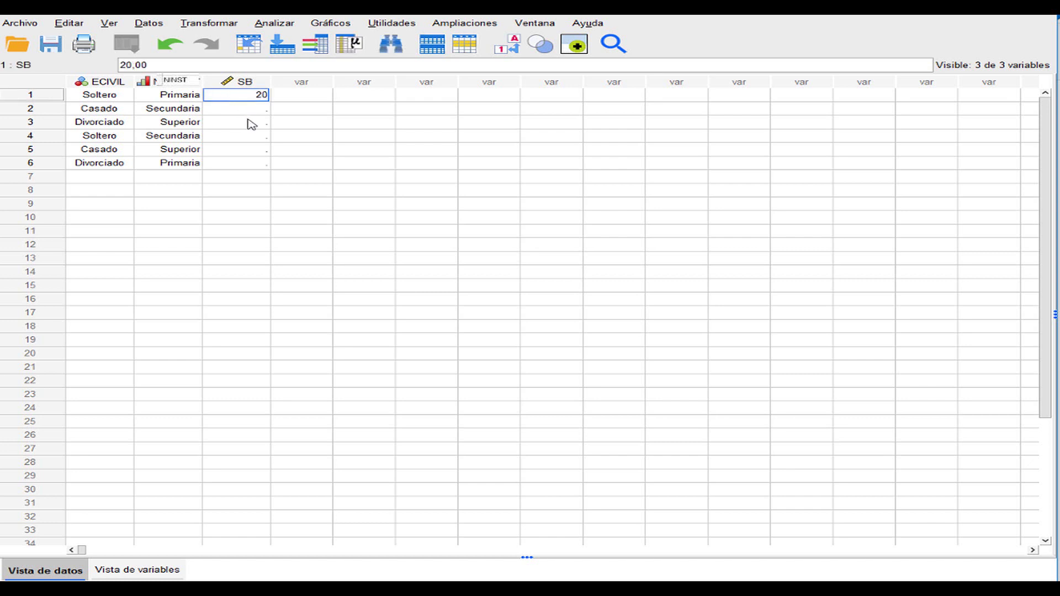
pyautogui.click(253, 114)
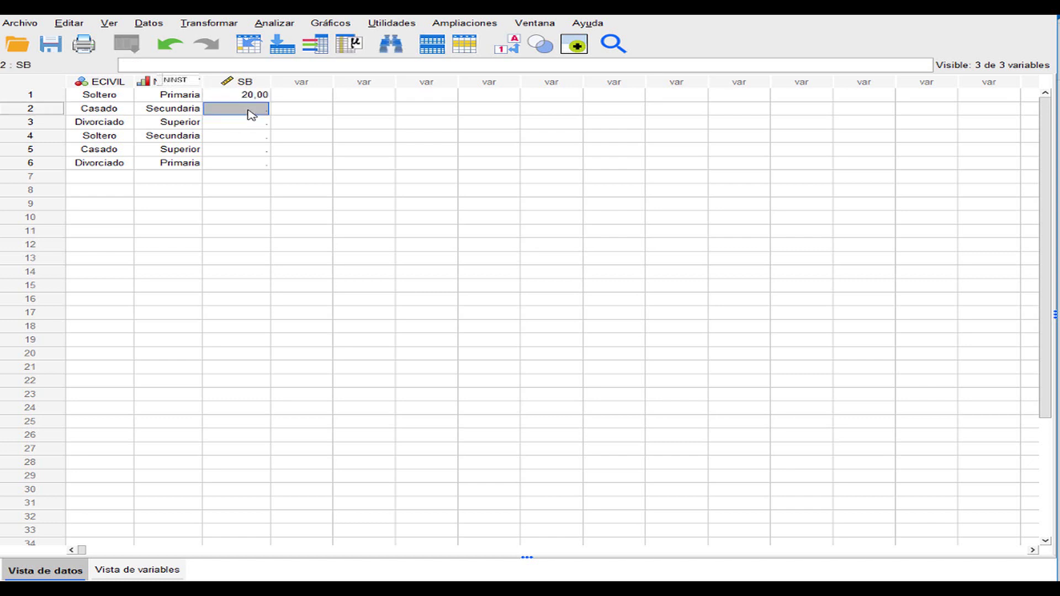
pyautogui.write('30')
pyautogui.click(251, 124)
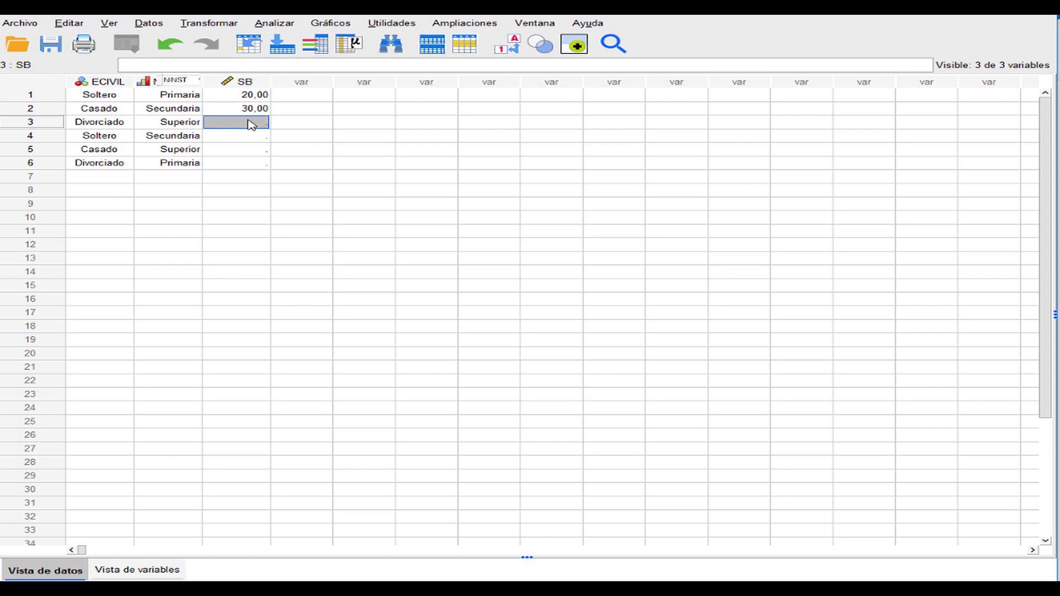
pyautogui.write('-1')
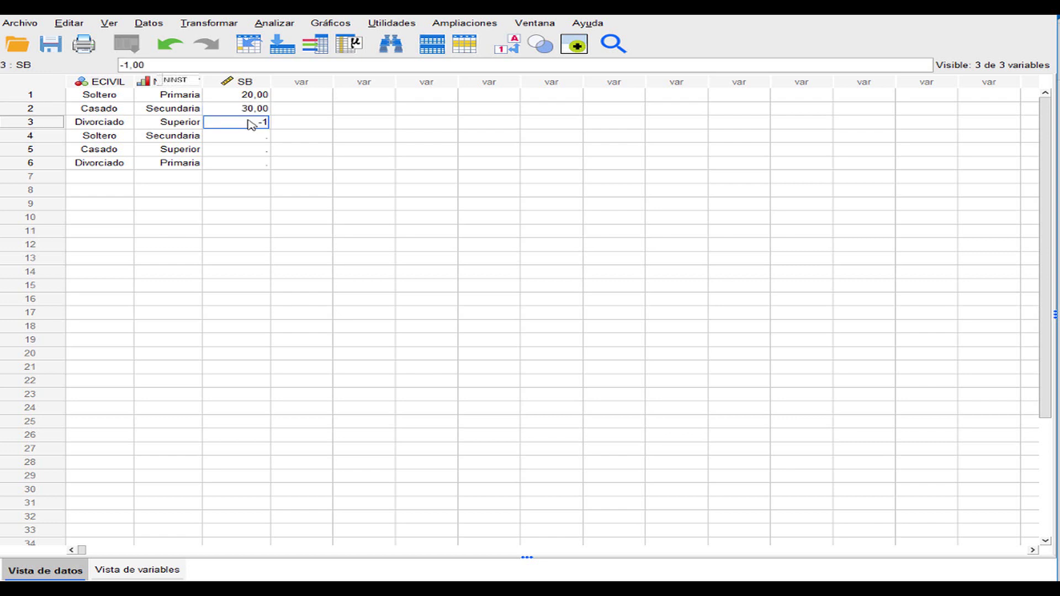
pyautogui.write('5')
pyautogui.click(247, 138)
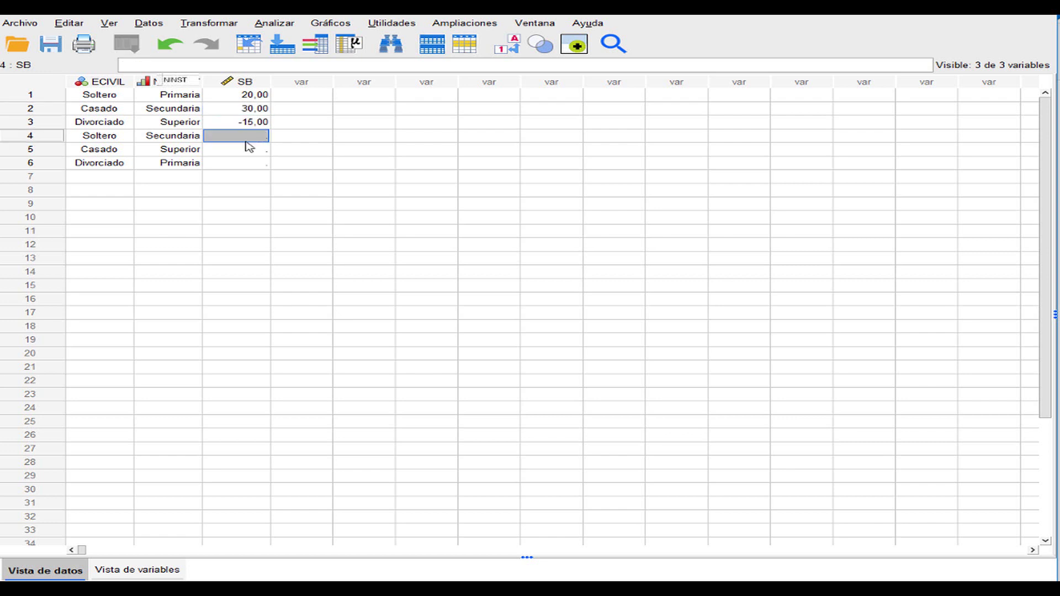
pyautogui.write('200')
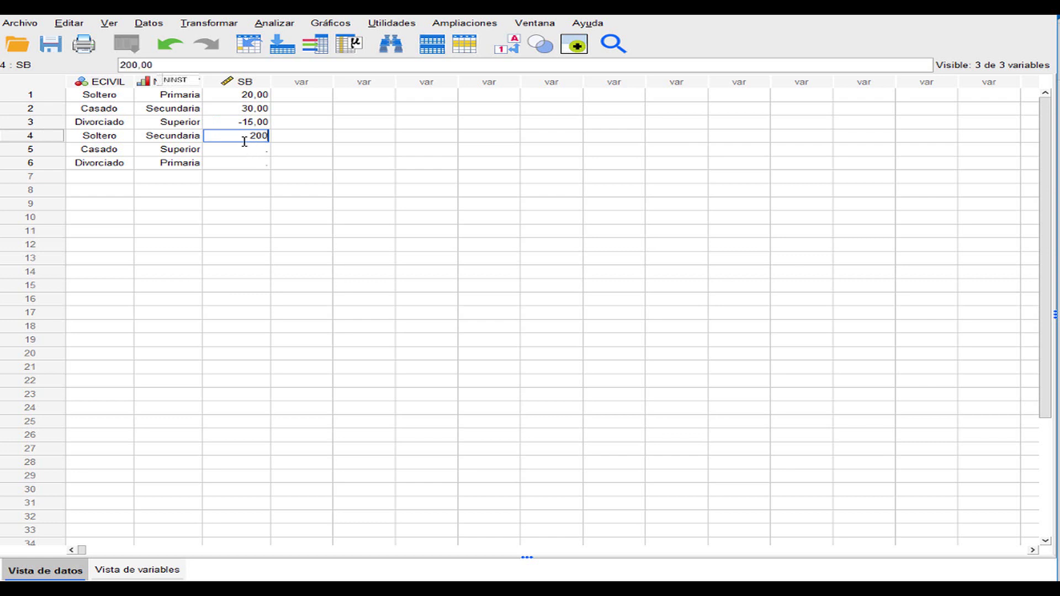
pyautogui.click(245, 152)
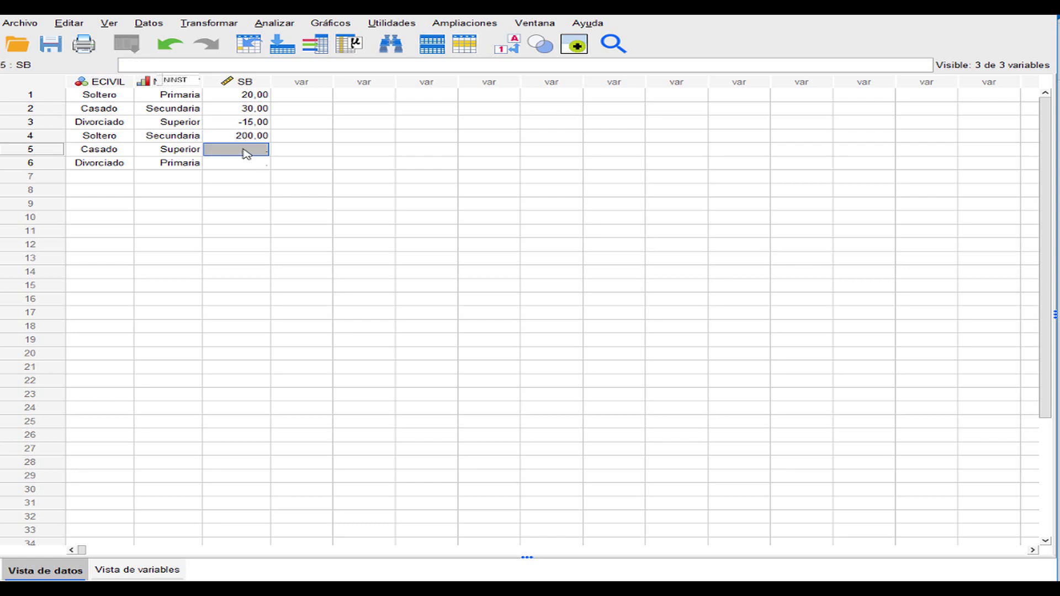
# - Enter the SB values 100 and 23 in cases 5 and 6 of the data view
pyautogui.write('100')
pyautogui.click(246, 164)
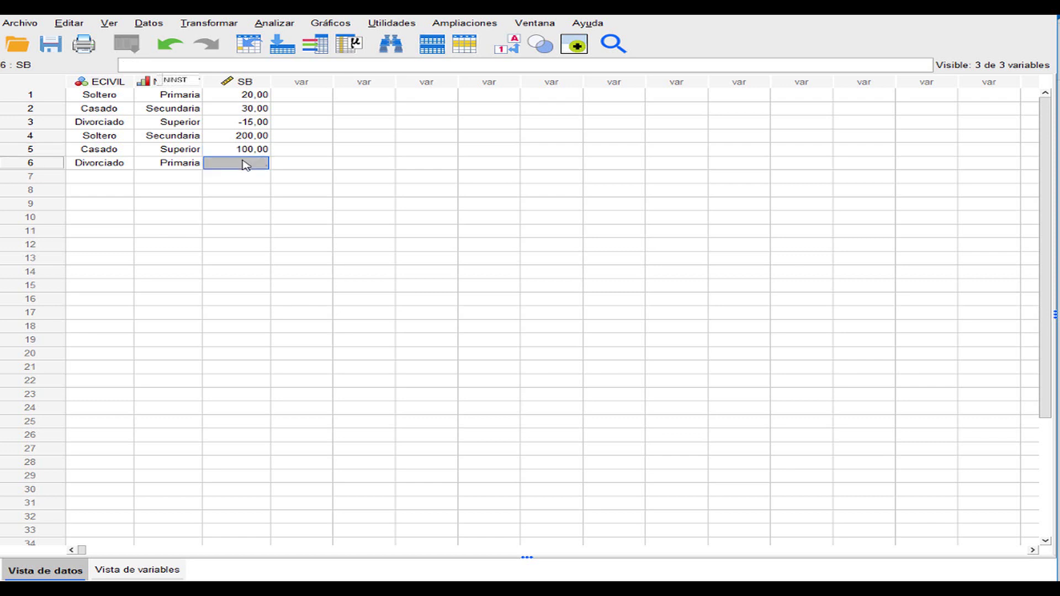
pyautogui.write('23')
pyautogui.click(245, 177)
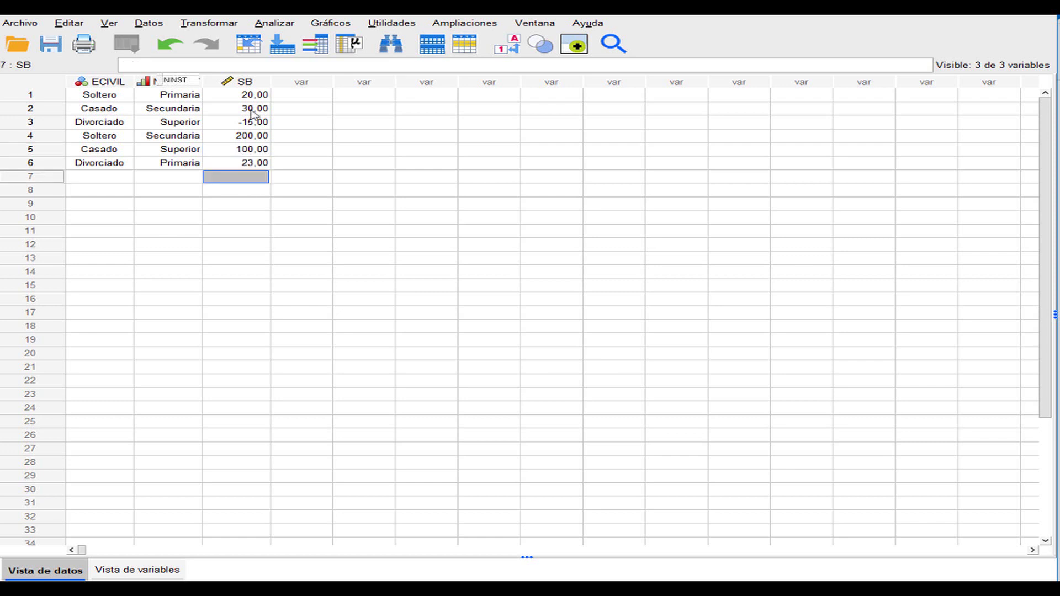
# - Set the measurement level of the SB variable to Escala in the variable view
pyautogui.click(161, 575)
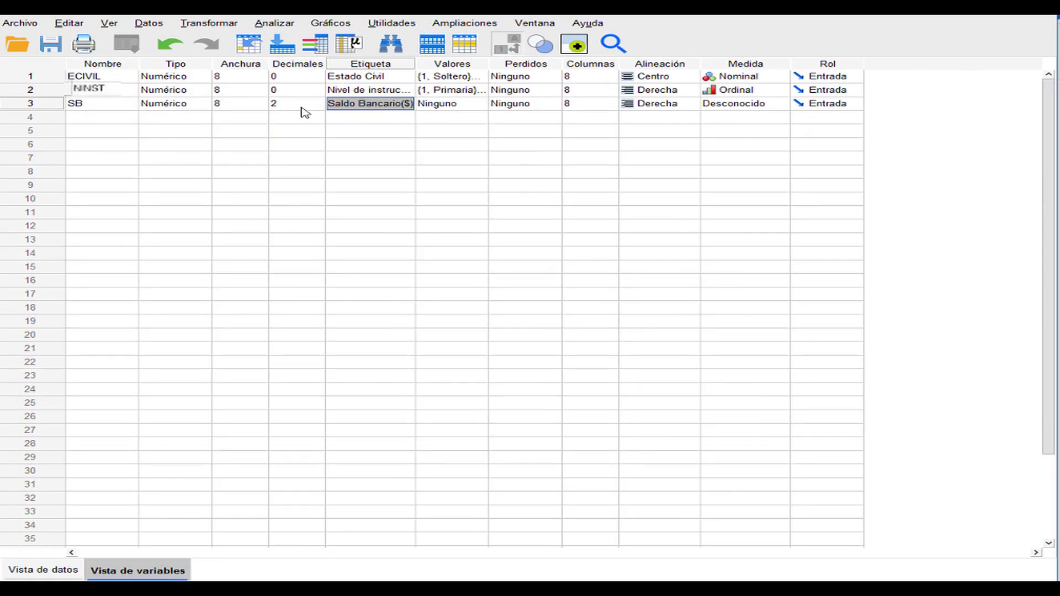
pyautogui.click(749, 105)
pyautogui.click(752, 117)
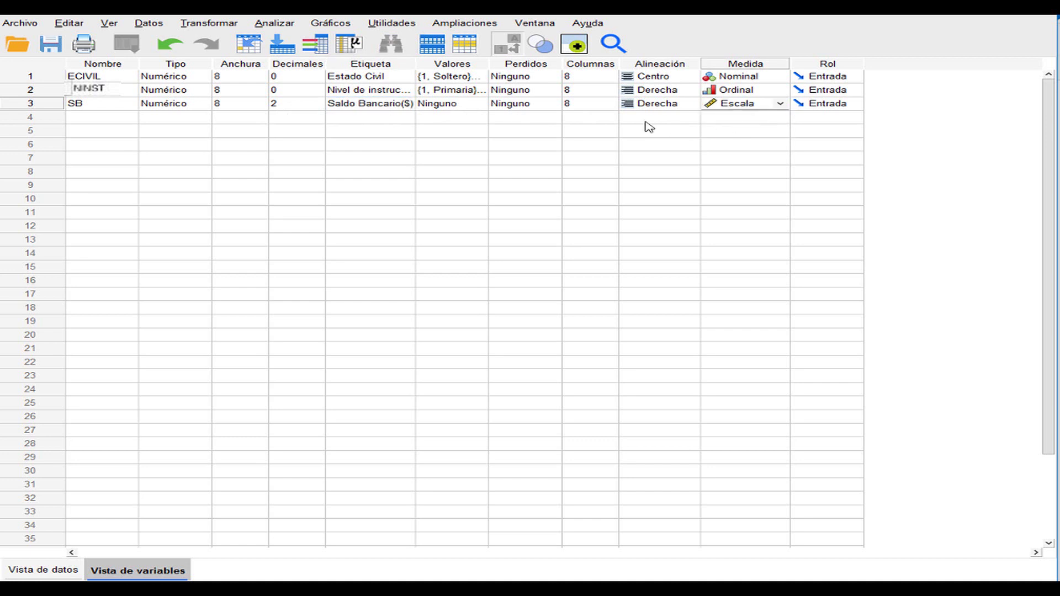
# - Create a fourth variable named EDAD with the label EDAD in the variable view
pyautogui.click(349, 117)
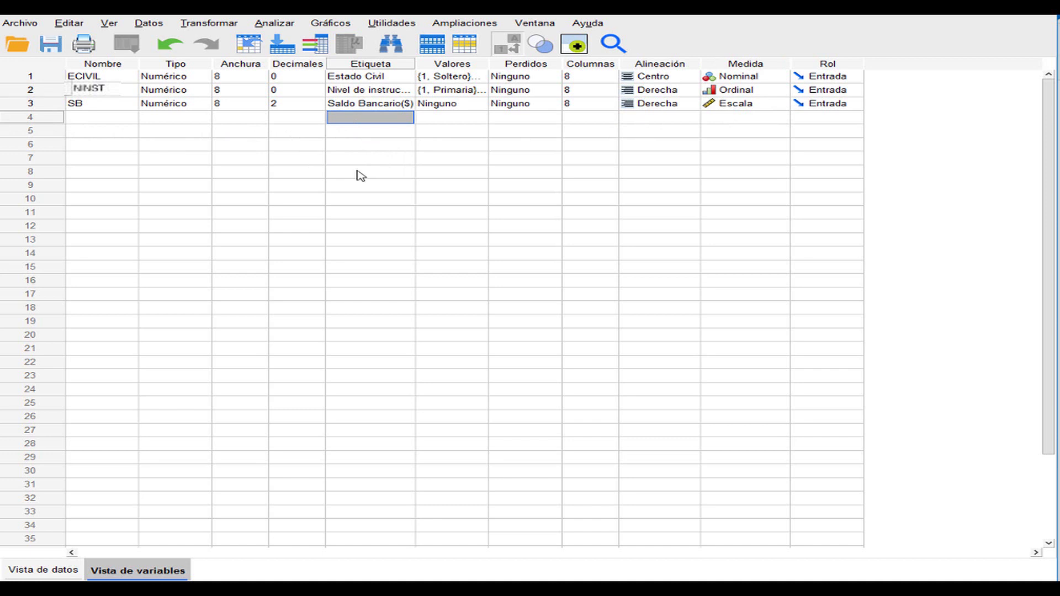
pyautogui.write('eda')
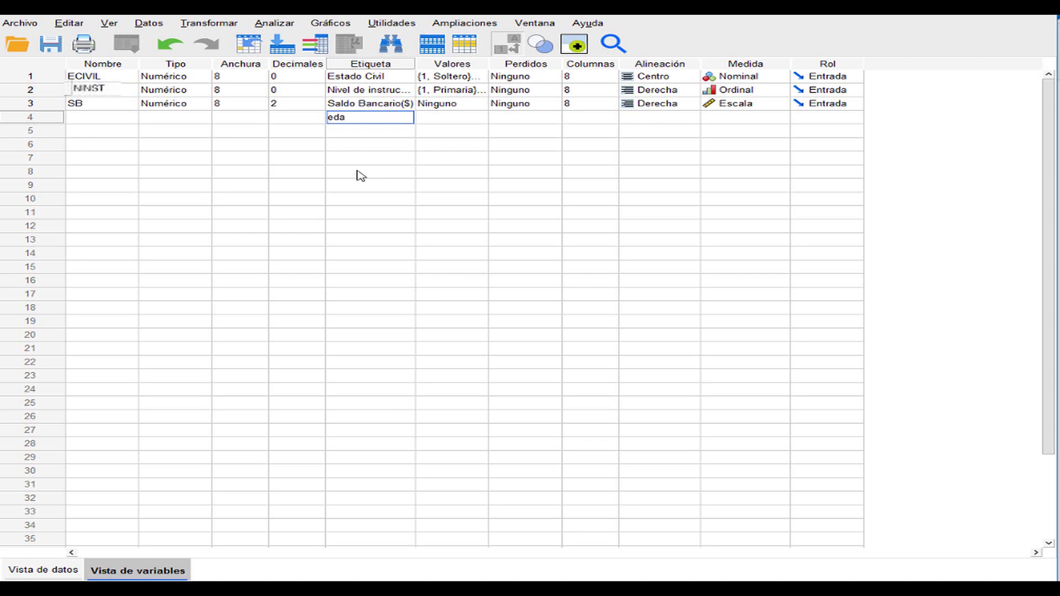
pyautogui.press('BackSpace')
pyautogui.press('BackSpace')
pyautogui.press('BackSpace')
pyautogui.write('EDAD')
pyautogui.click(93, 118)
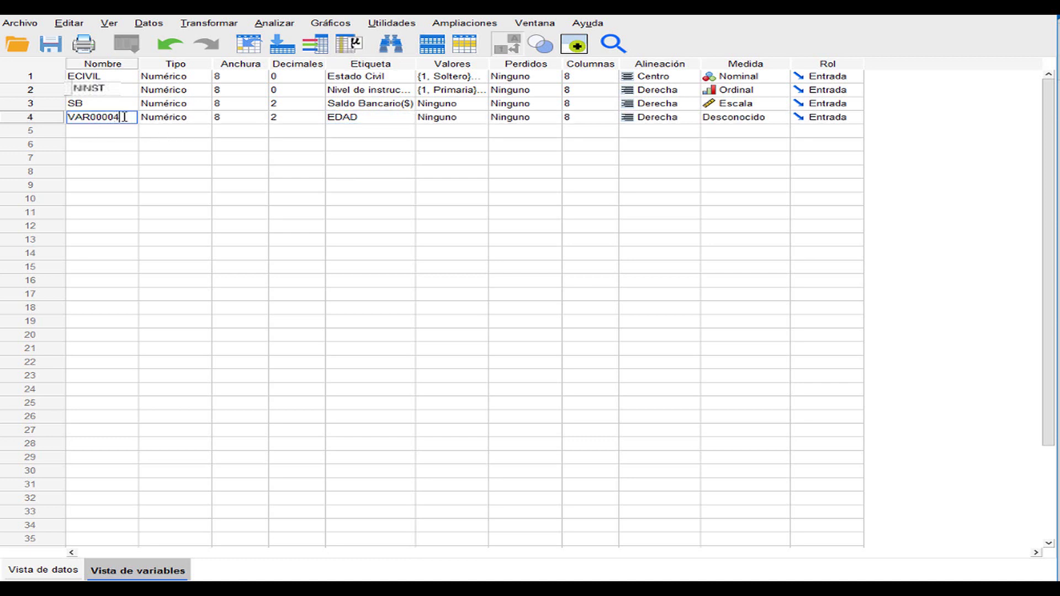
pyautogui.write('EDAD')
pyautogui.press('Return')
# - Set the number of decimals of the EDAD variable to 0
pyautogui.click(295, 117)
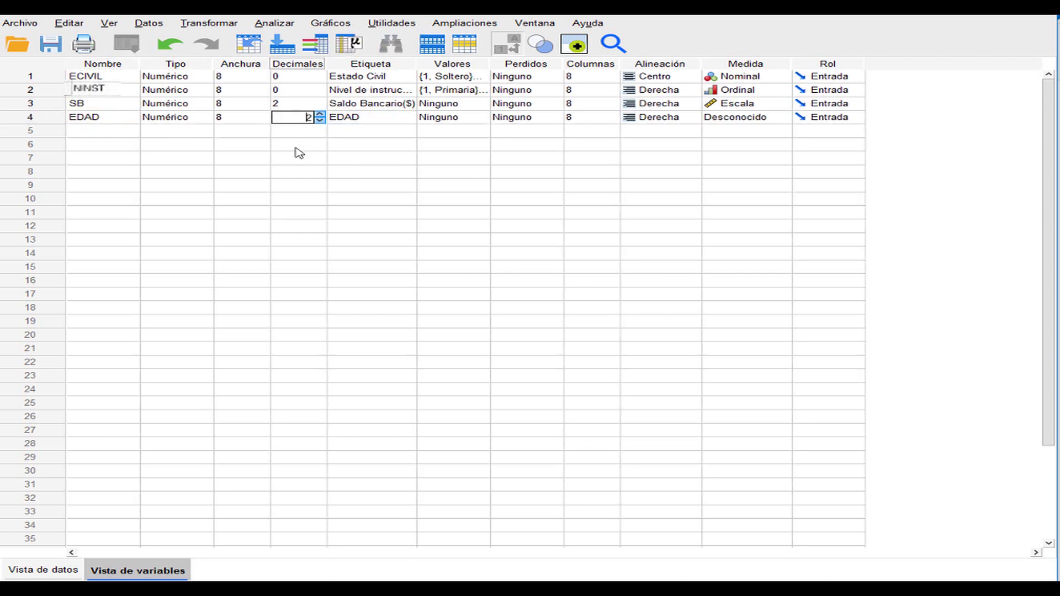
pyautogui.click(320, 120)
pyautogui.click(320, 120)
# - Enter the EDAD values 12, 24 and 56 in cases 1 to 3 of the data view
pyautogui.click(50, 570)
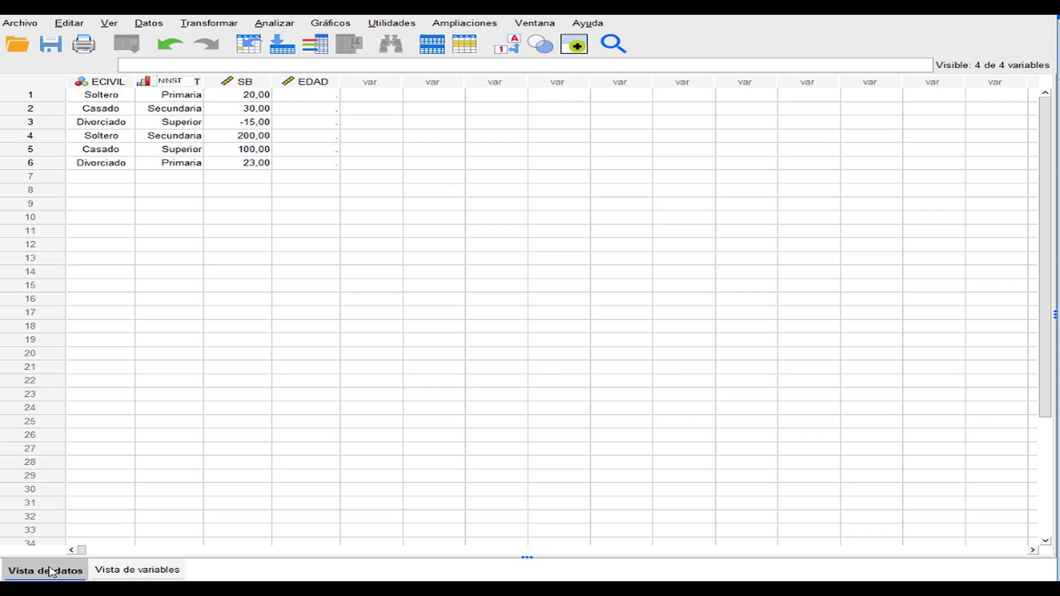
pyautogui.click(313, 98)
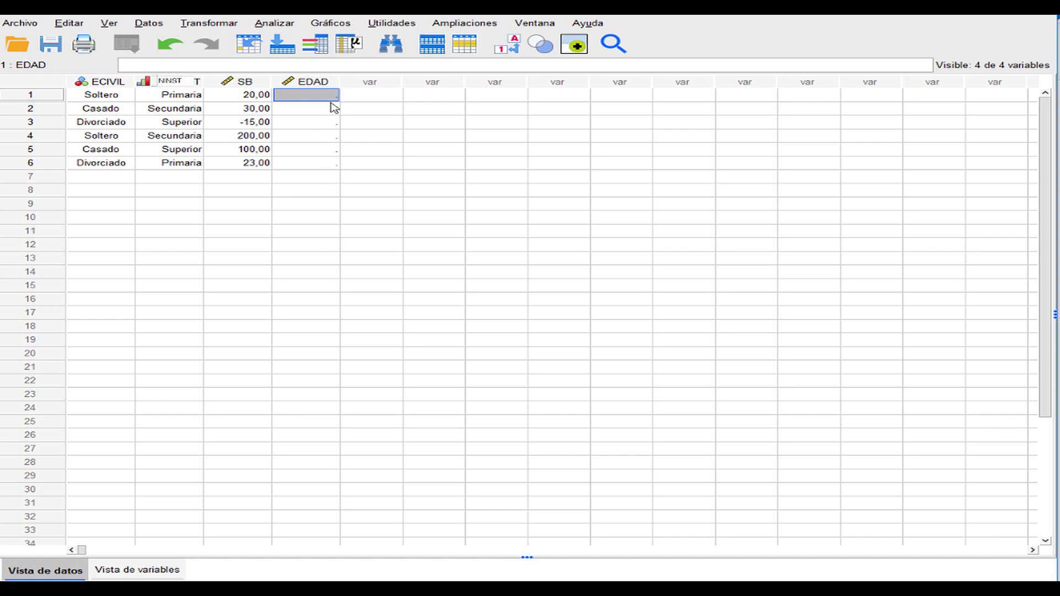
pyautogui.write('12')
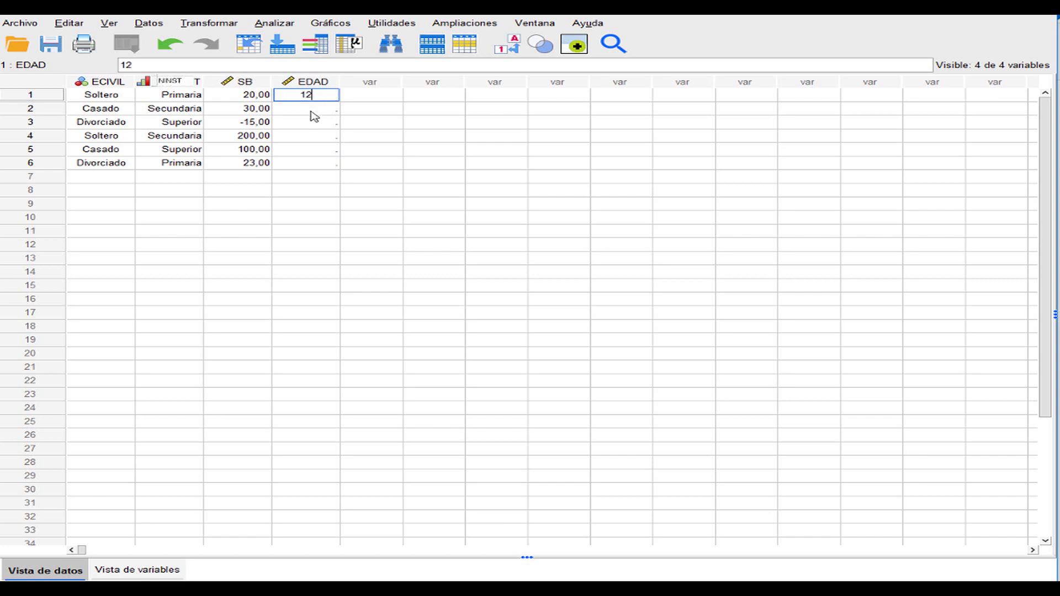
pyautogui.press('Return')
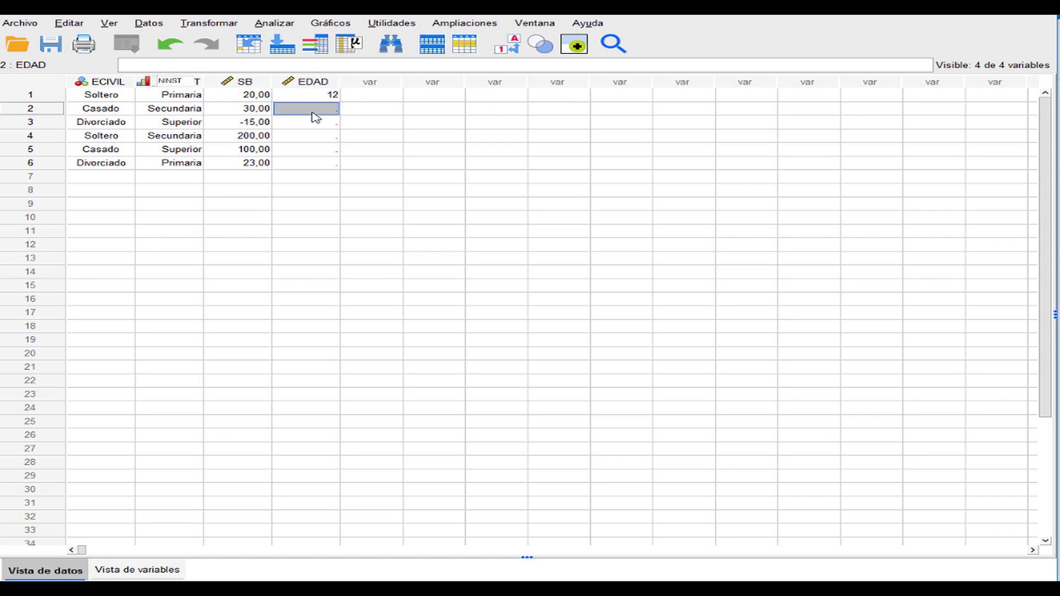
pyautogui.write('24')
pyautogui.press('Return')
pyautogui.write('56')
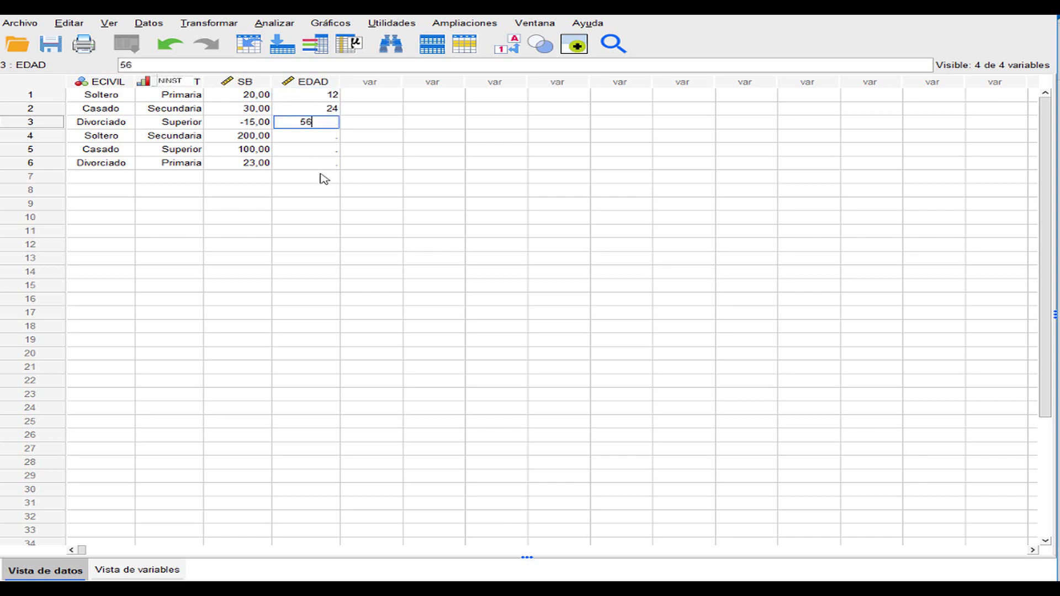
# - Enter the EDAD values 67, 68 and 28 in cases 4 to 6 of the data view
pyautogui.click(318, 137)
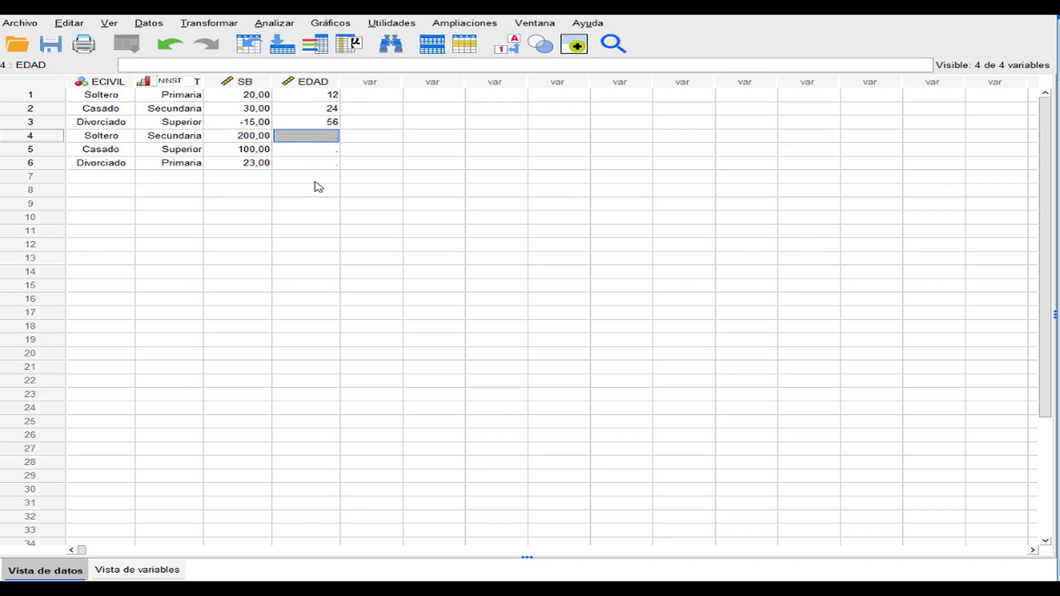
pyautogui.write('67')
pyautogui.click(310, 151)
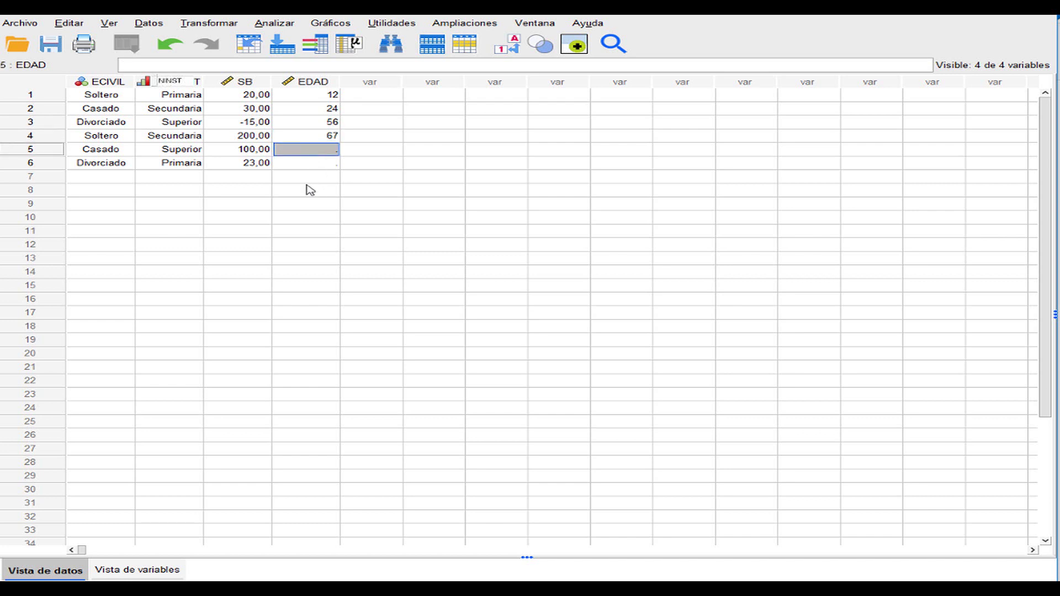
pyautogui.write('68')
pyautogui.press('Return')
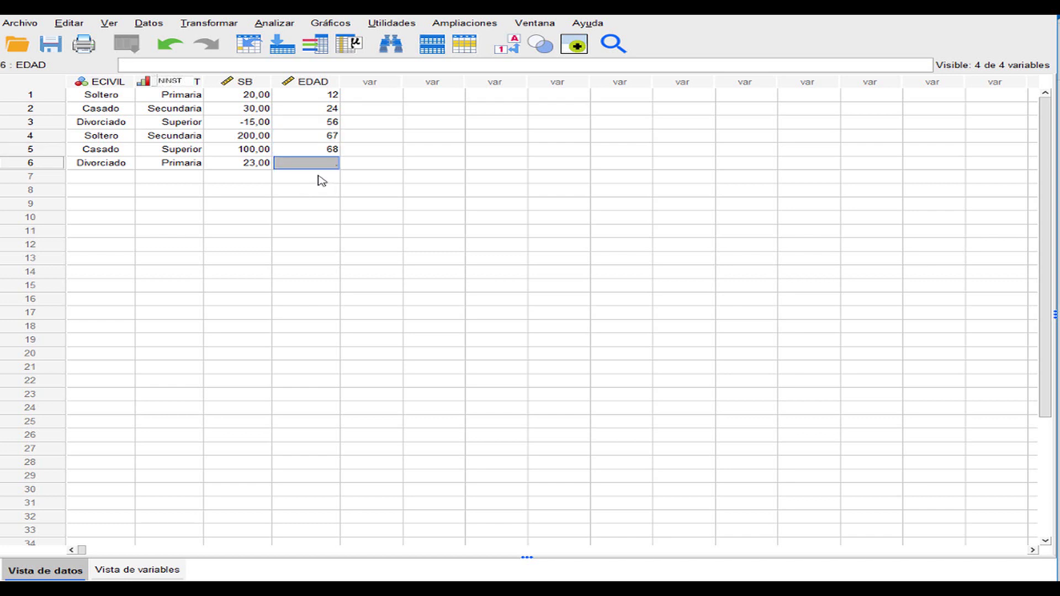
pyautogui.write('28')
pyautogui.press('Return')
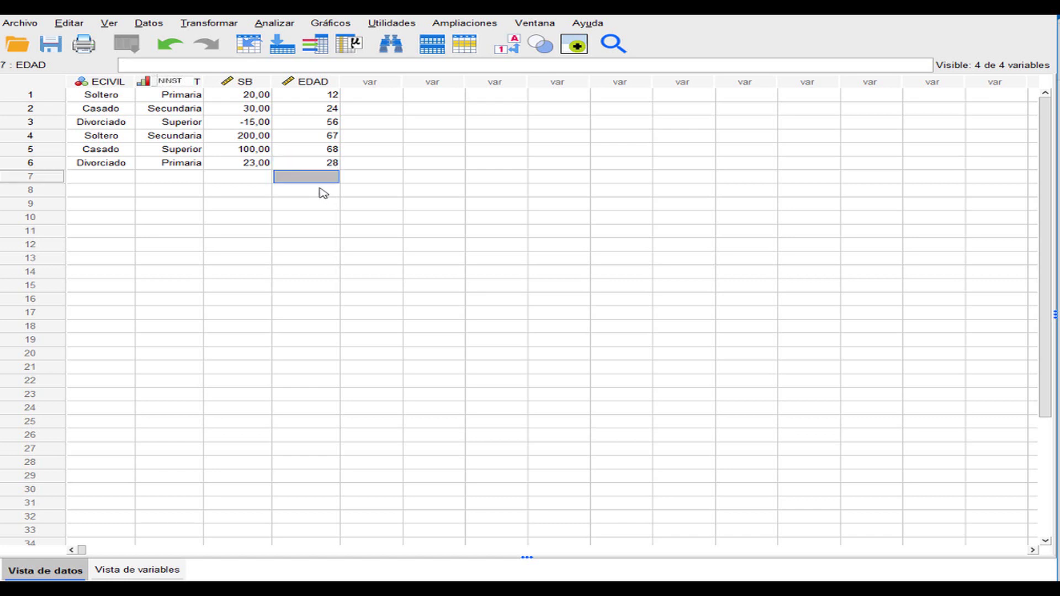
# - Set the measurement level of EDAD to Escala in the variable view and return to the data view
pyautogui.click(149, 574)
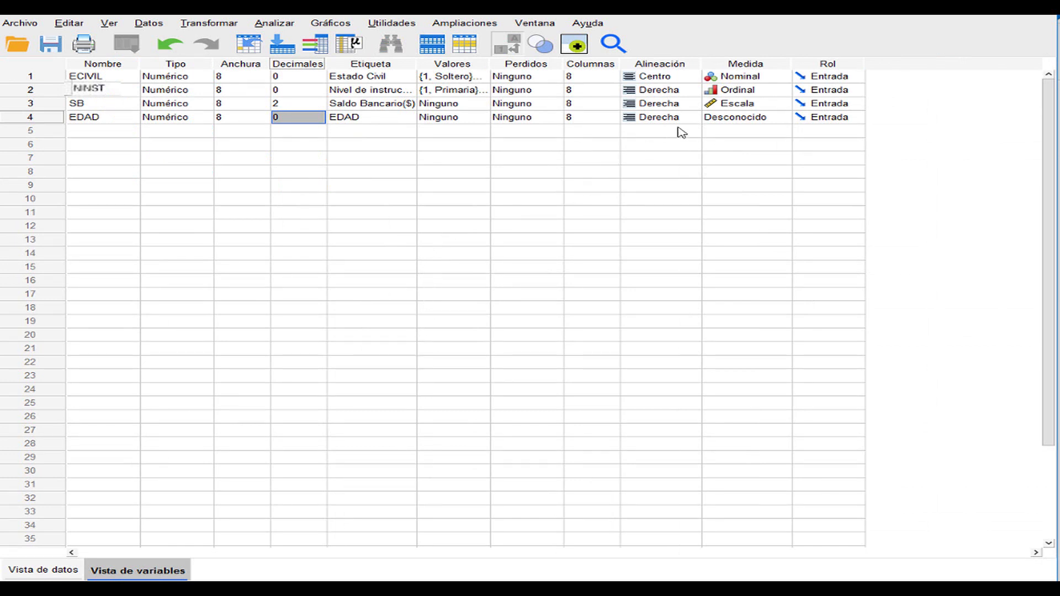
pyautogui.click(726, 118)
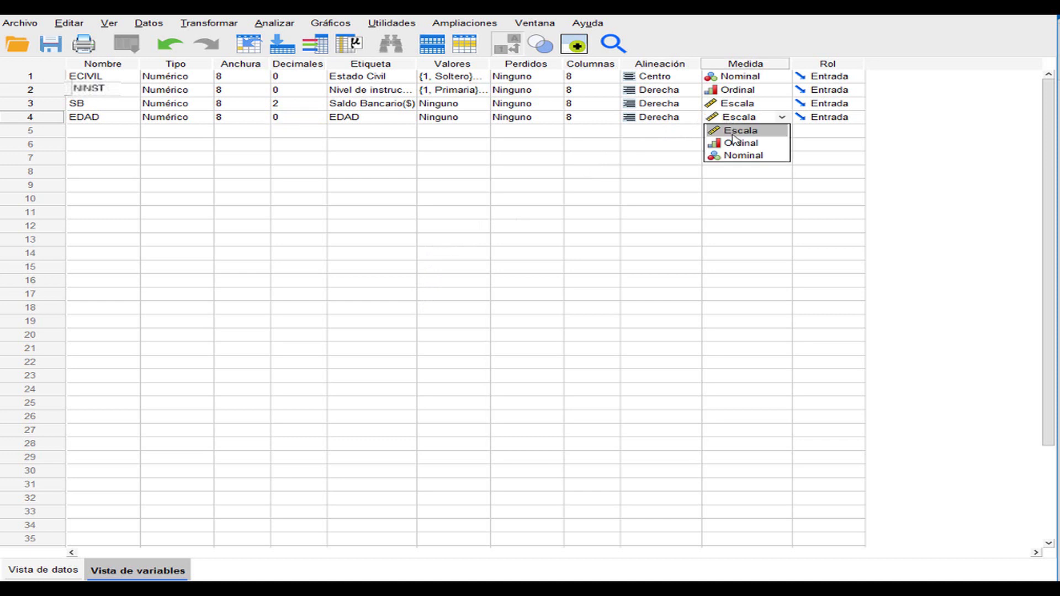
pyautogui.click(734, 133)
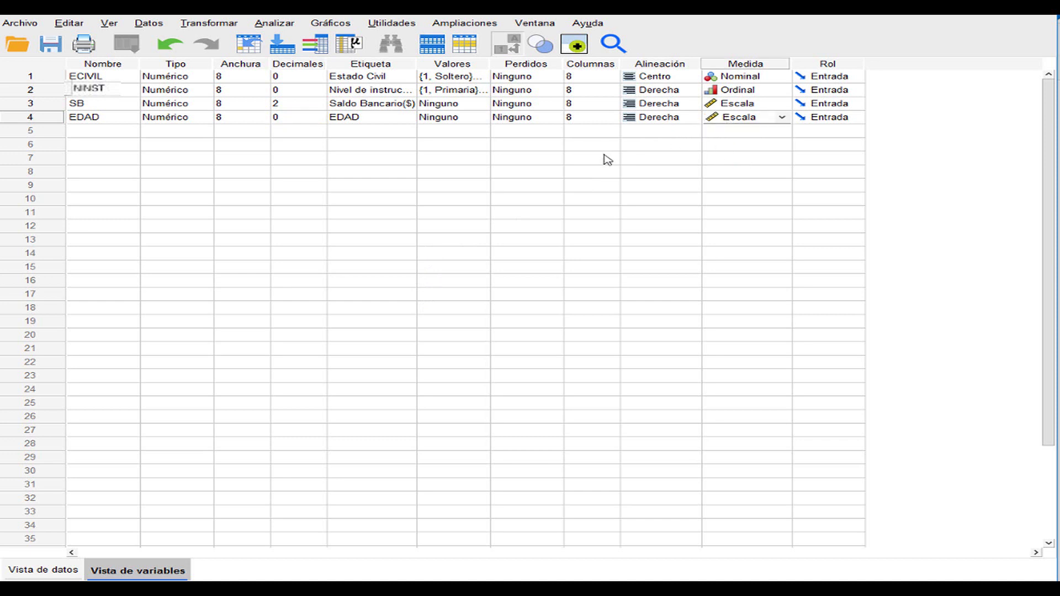
pyautogui.click(23, 570)
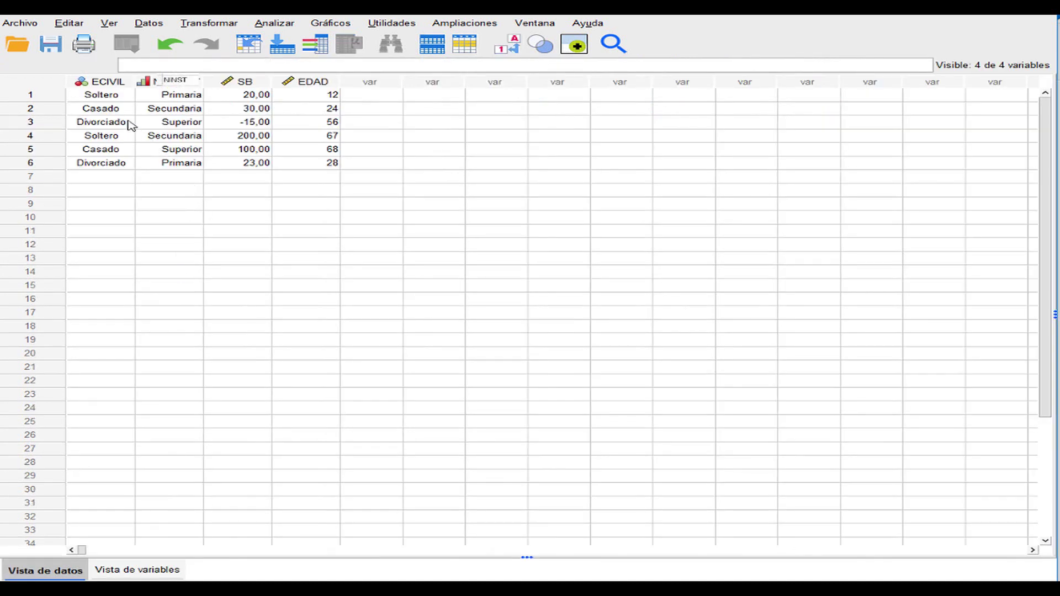
pyautogui.moveTo(82, 86)
pyautogui.moveTo(177, 88)
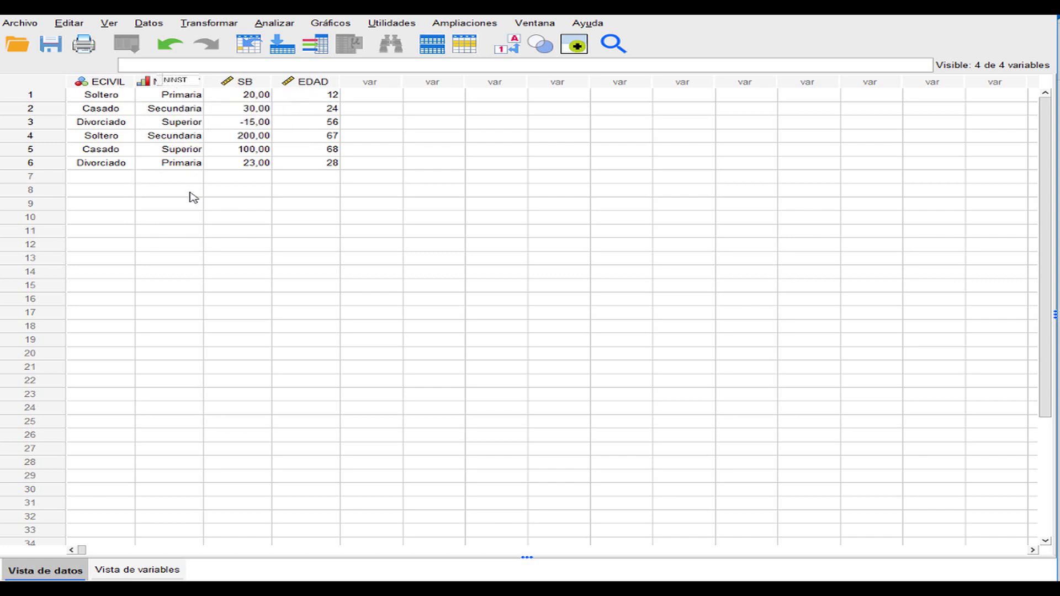